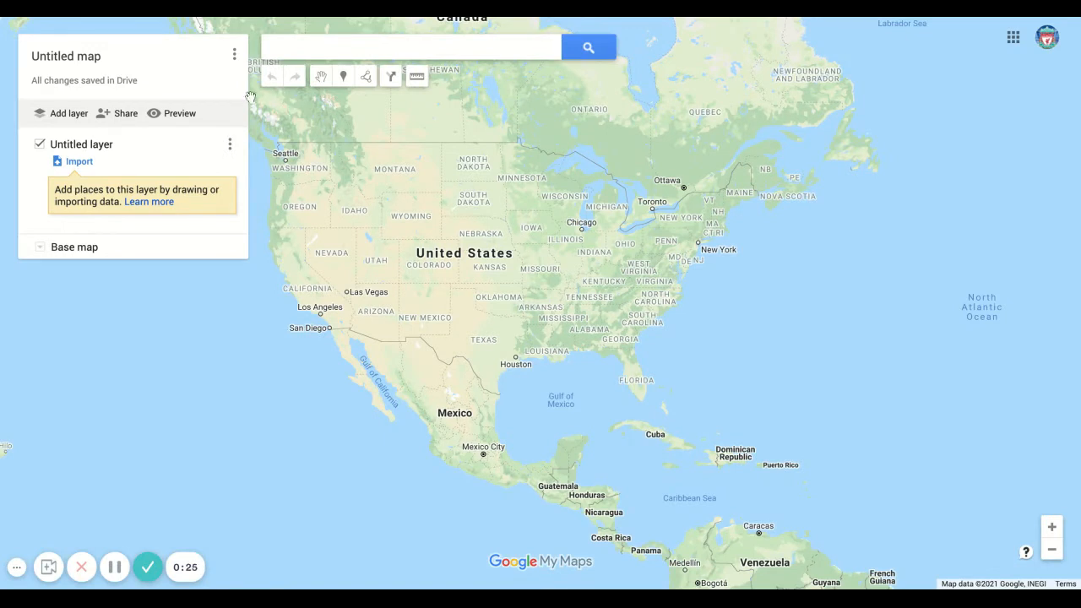
Title the map "My favorite places" and save the title.
left_click(89, 58)
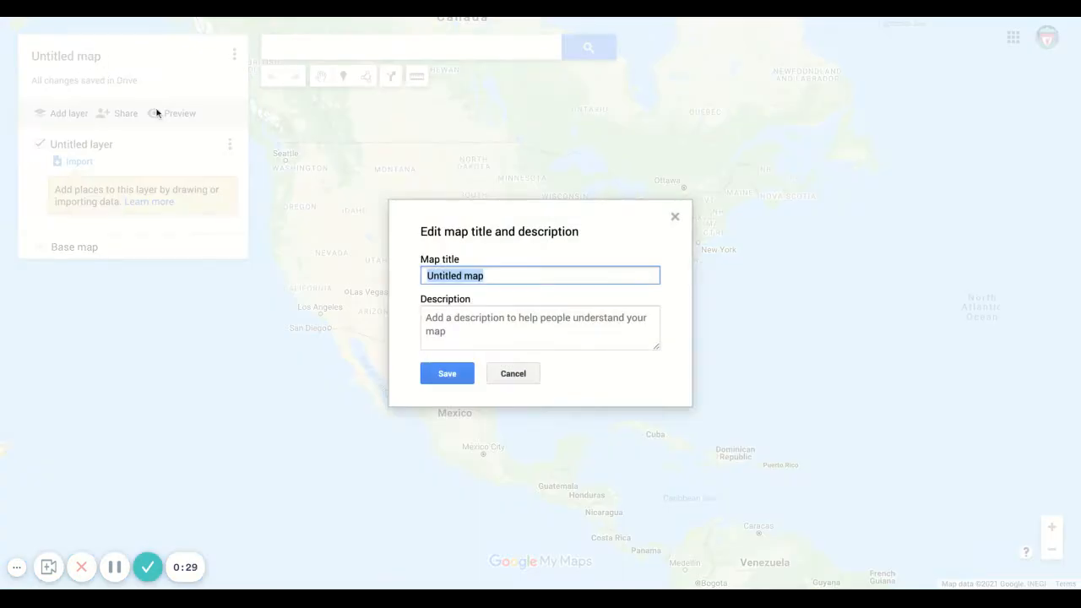
type("My favorite")
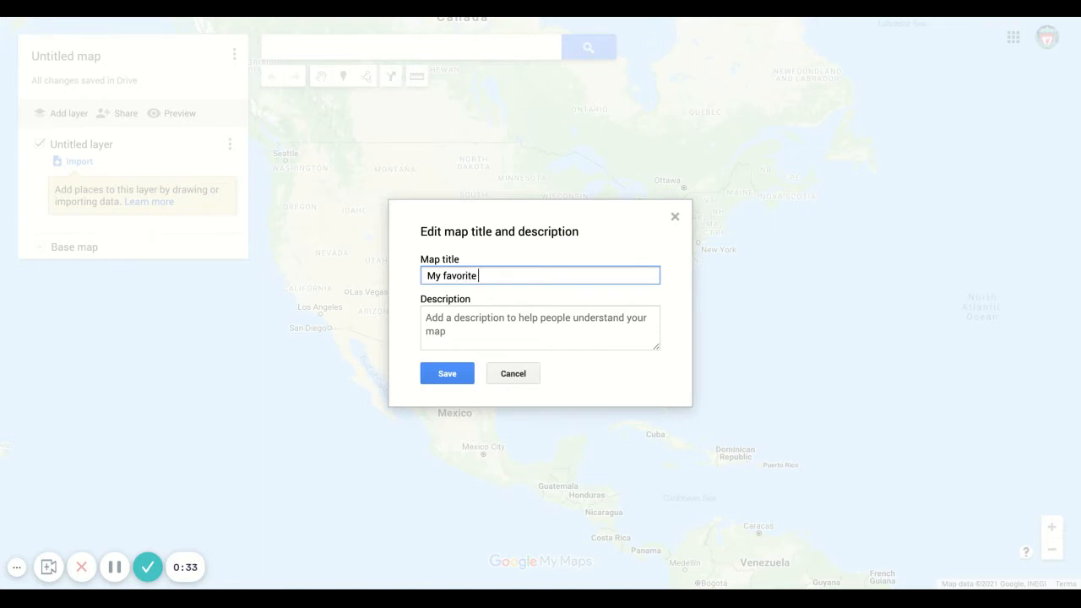
type(" places")
left_click(451, 373)
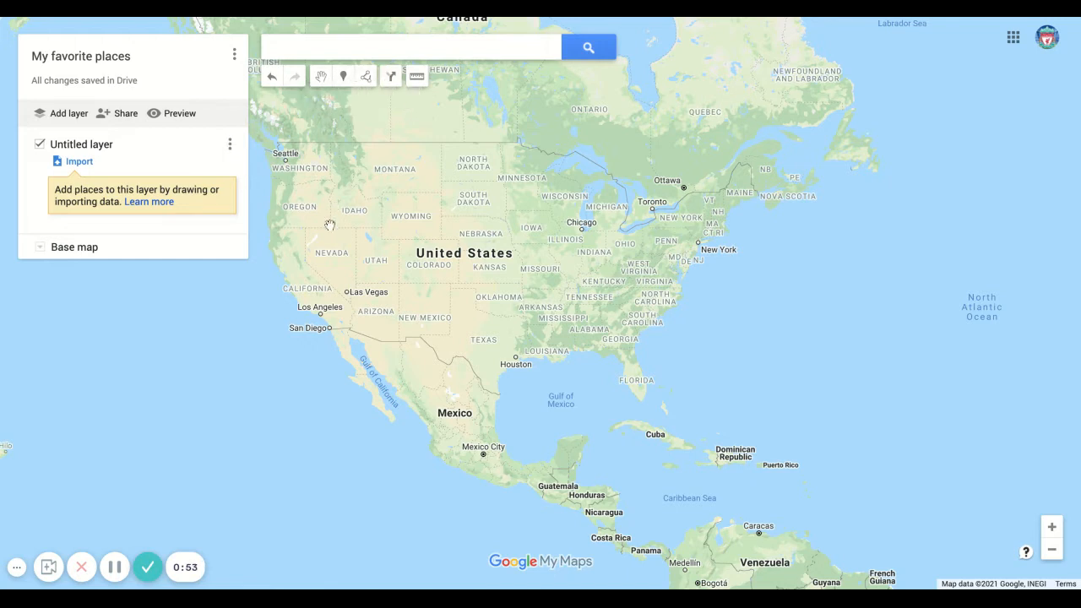
Place a marker on Death Valley National Park in eastern California.
left_click(1053, 532)
left_click(1056, 535)
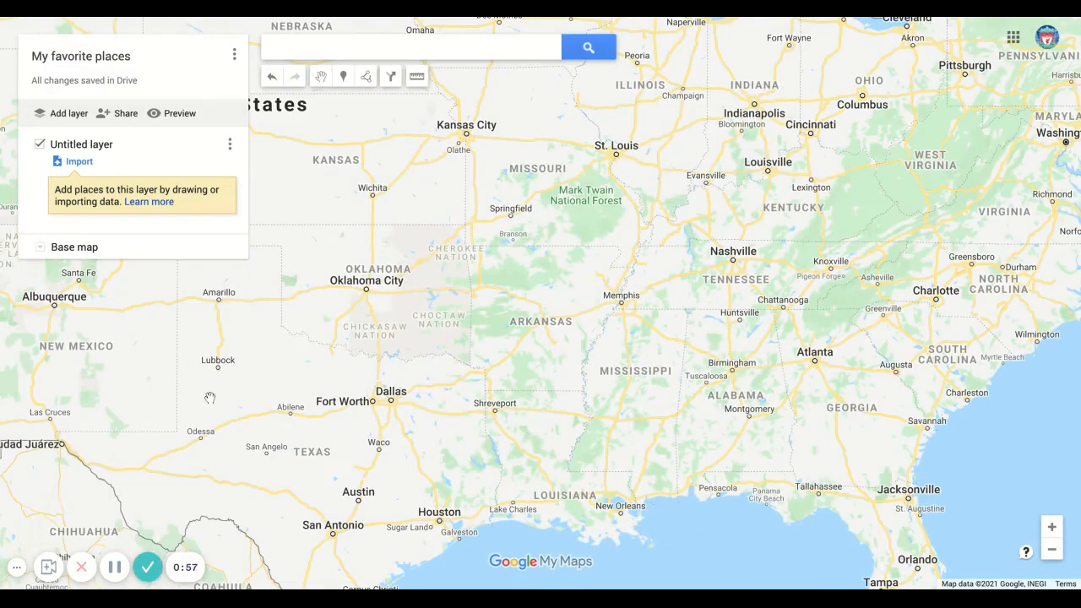
mouse_move(210, 397)
left_mouse_down()
mouse_move(299, 392)
mouse_move(900, 442)
left_mouse_up()
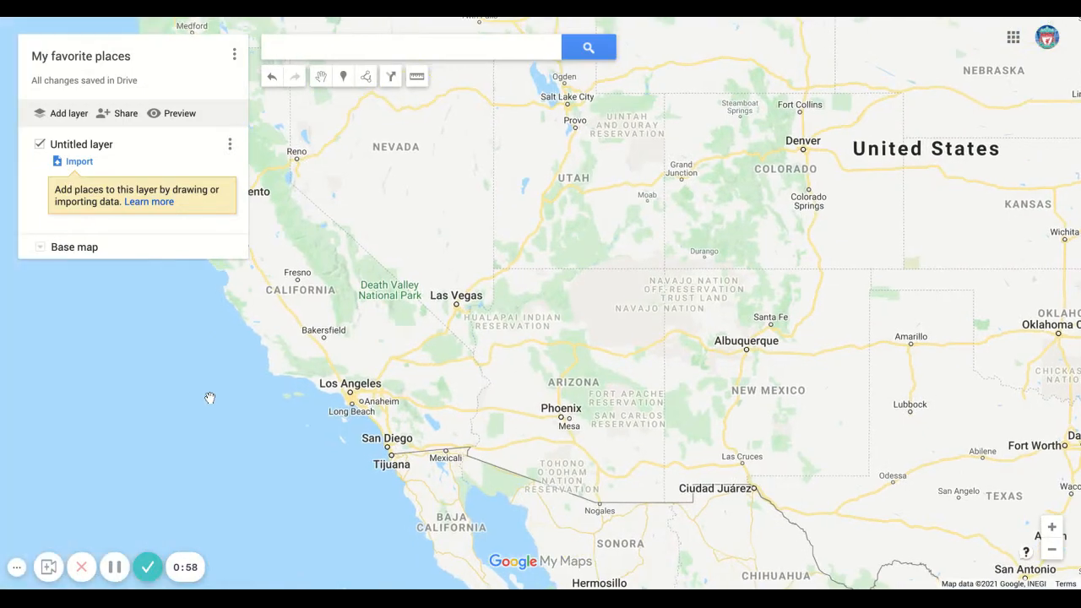
left_click_drag(629, 304, 741, 403)
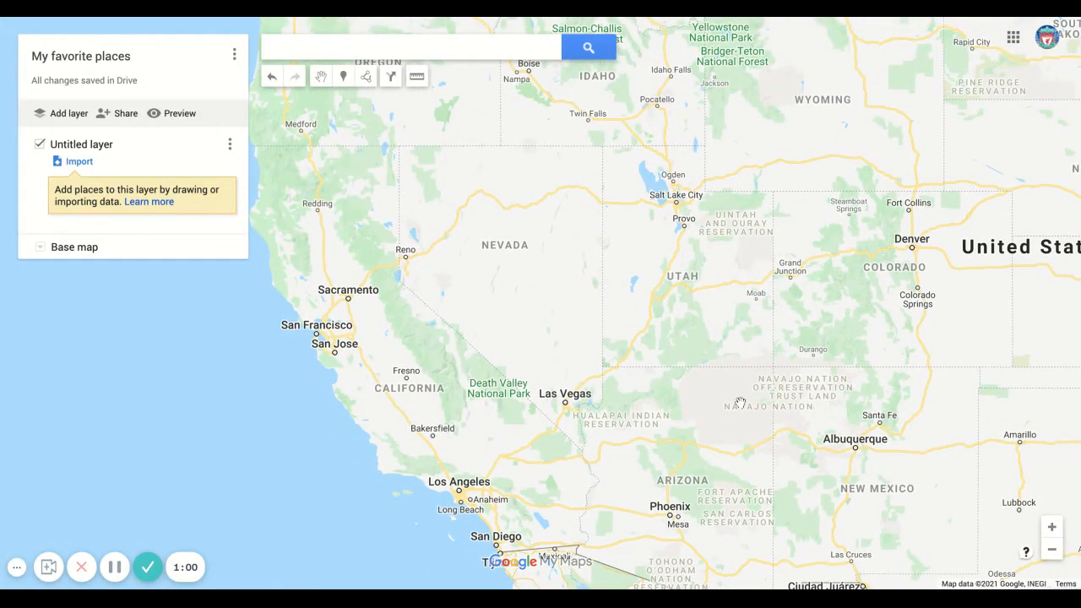
left_click(1051, 529)
left_click(1052, 529)
left_click_drag(323, 445, 368, 225)
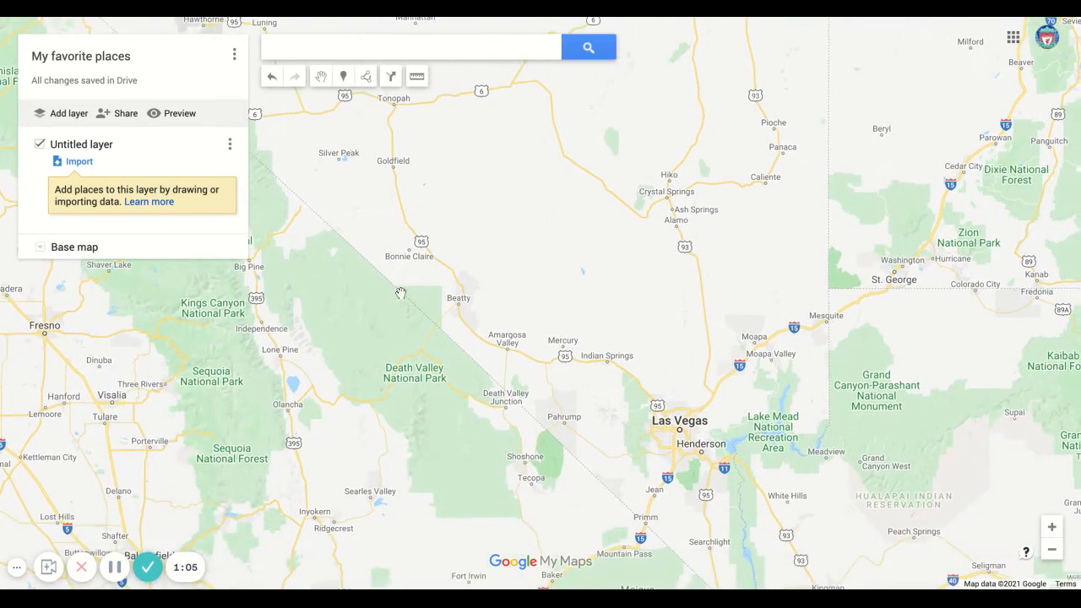
left_click(342, 77)
left_click(417, 369)
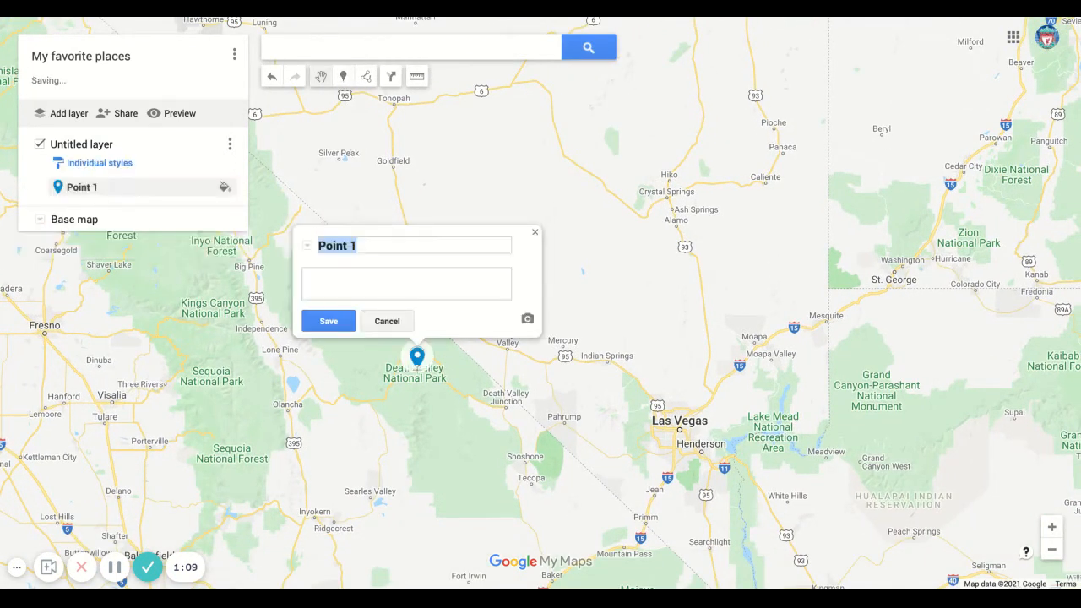
Name the new marker "Death Valley" and save it.
left_click(371, 251)
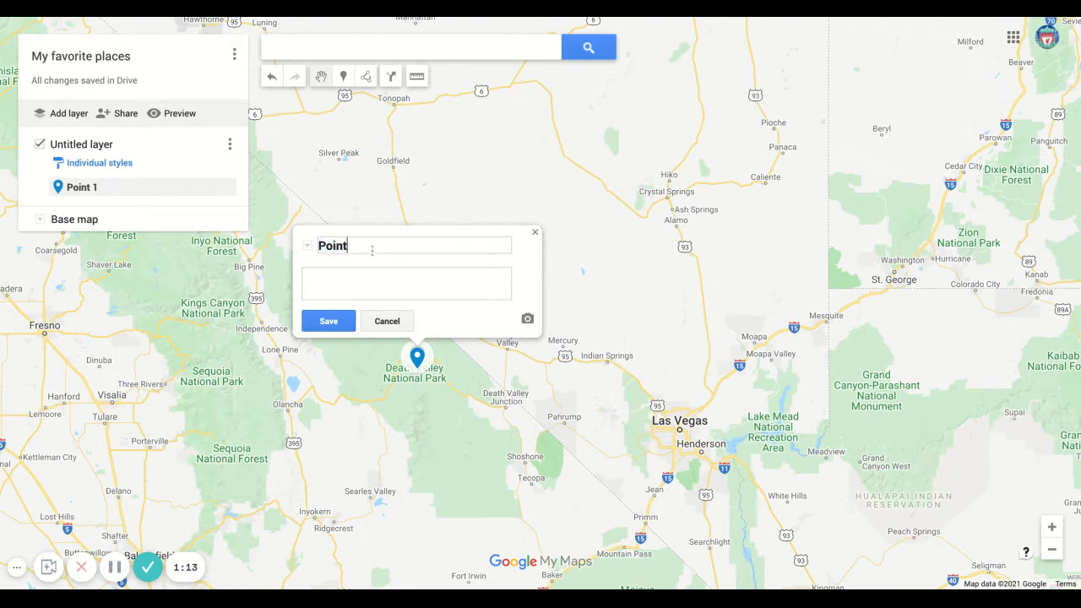
key("BackSpace")
key("BackSpace")
key("BackSpace")
key("BackSpace")
type("Death Valley")
left_click(329, 322)
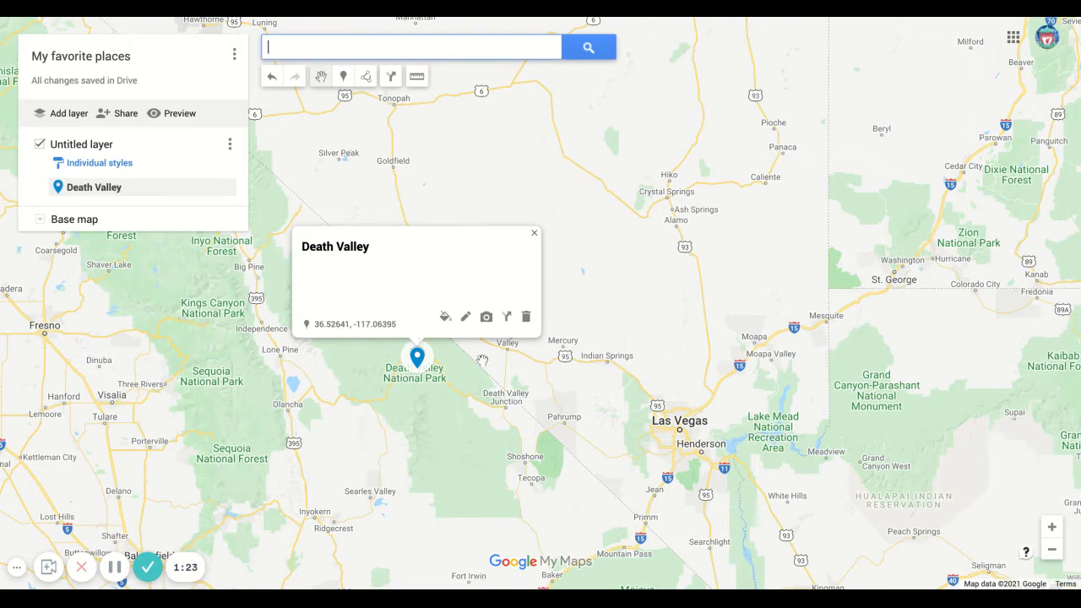
Change the Death Valley marker's icon to the picnic table symbol from Sports and Recreation.
left_click(445, 317)
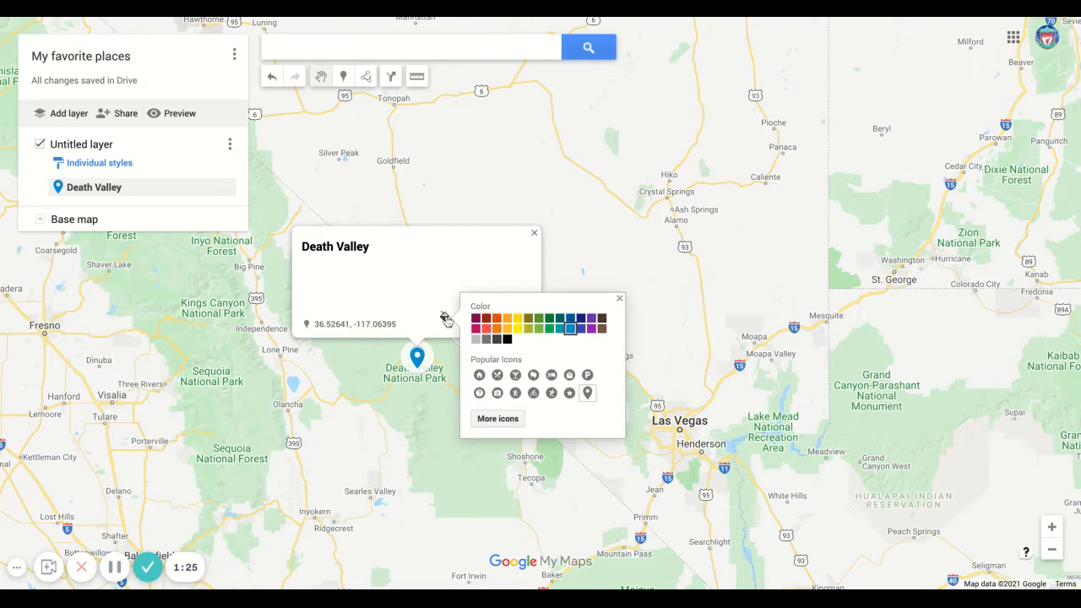
left_click(498, 419)
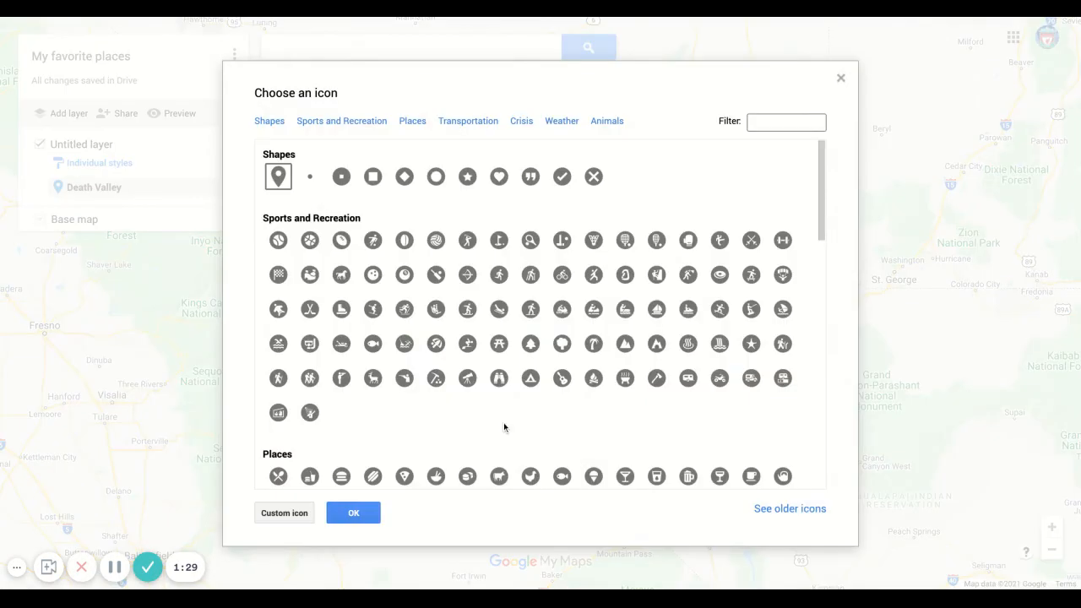
left_click(501, 345)
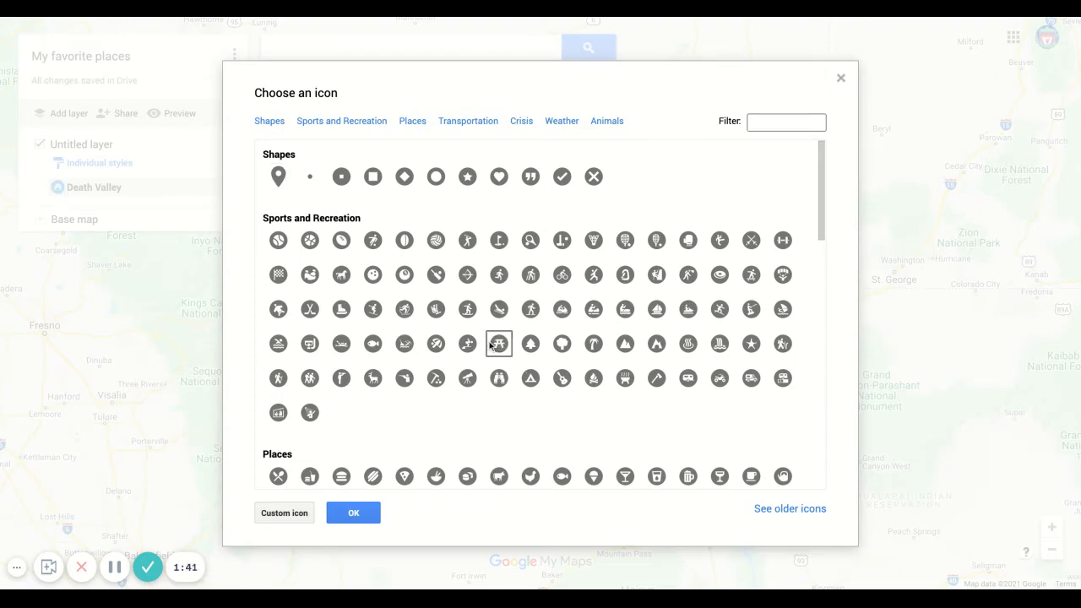
left_click(355, 511)
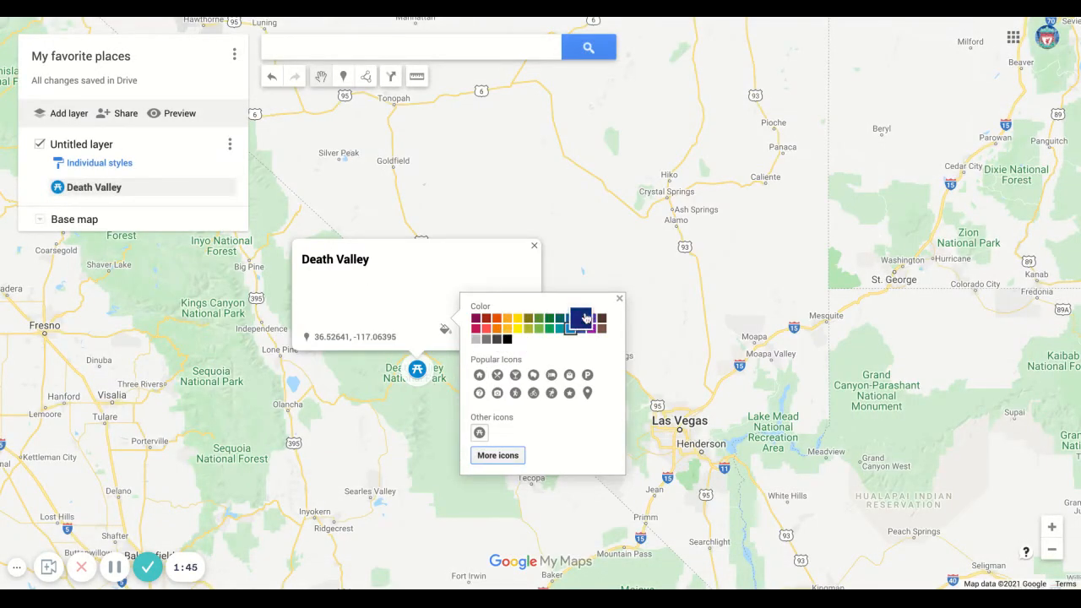
left_click(619, 299)
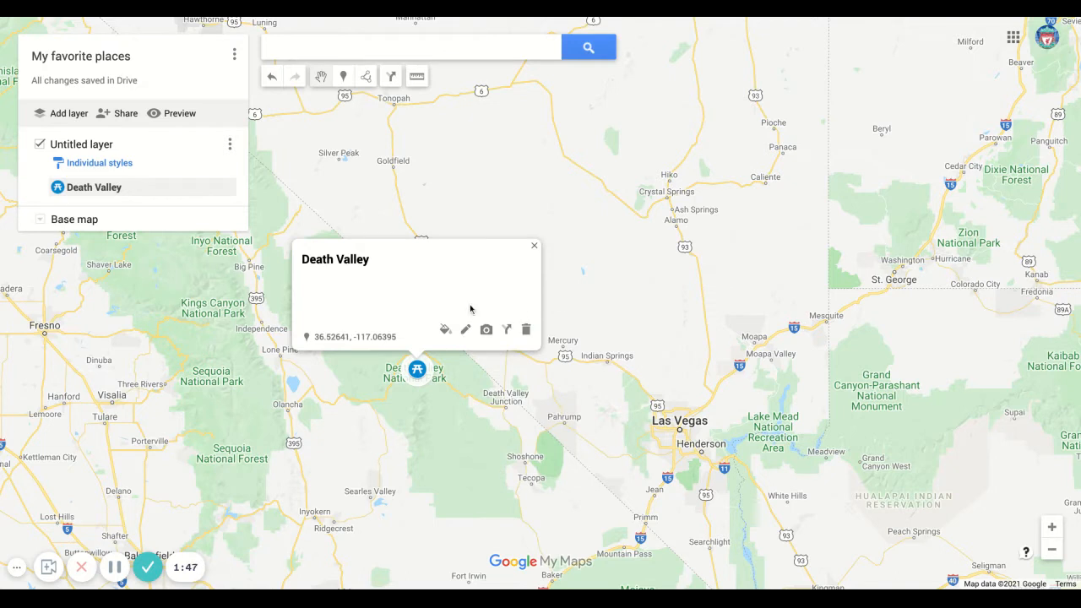
left_click(466, 333)
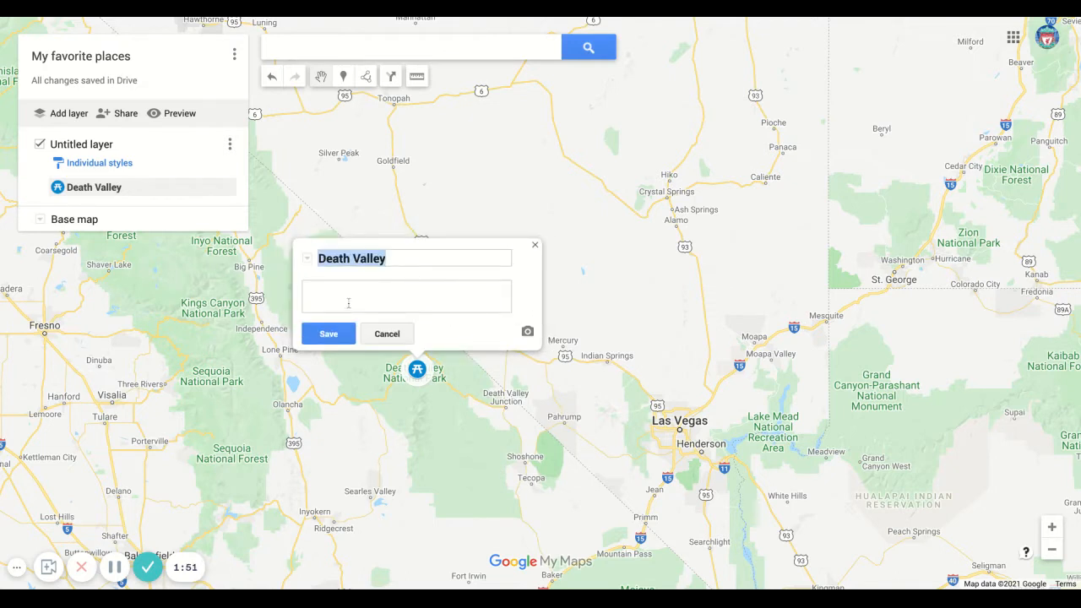
left_click(327, 336)
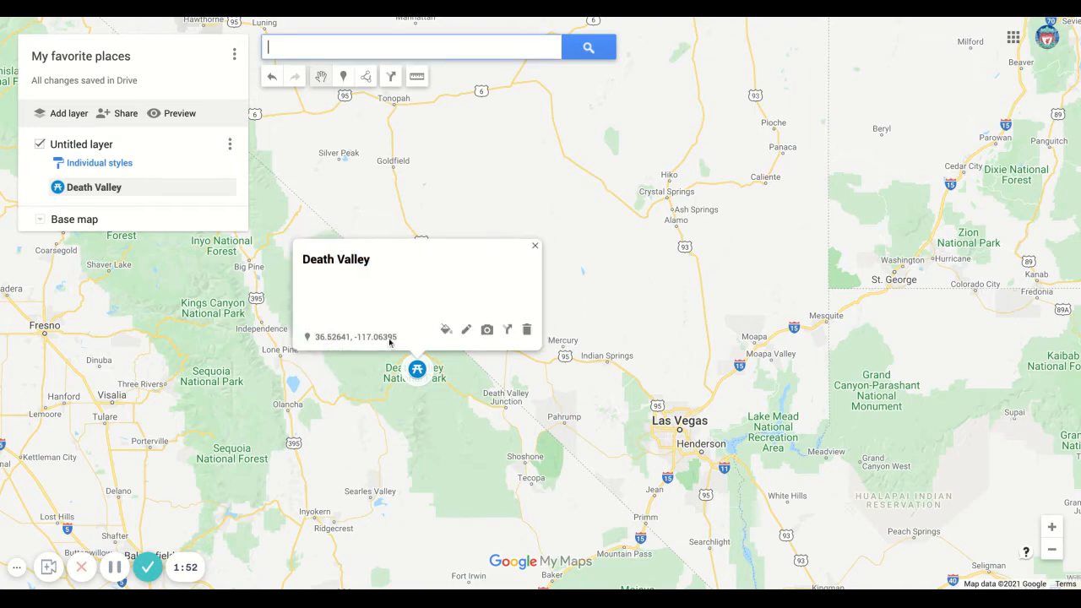
Run a Google image search for "Death Valley" to find a photo for the Death Valley marker.
left_click(487, 332)
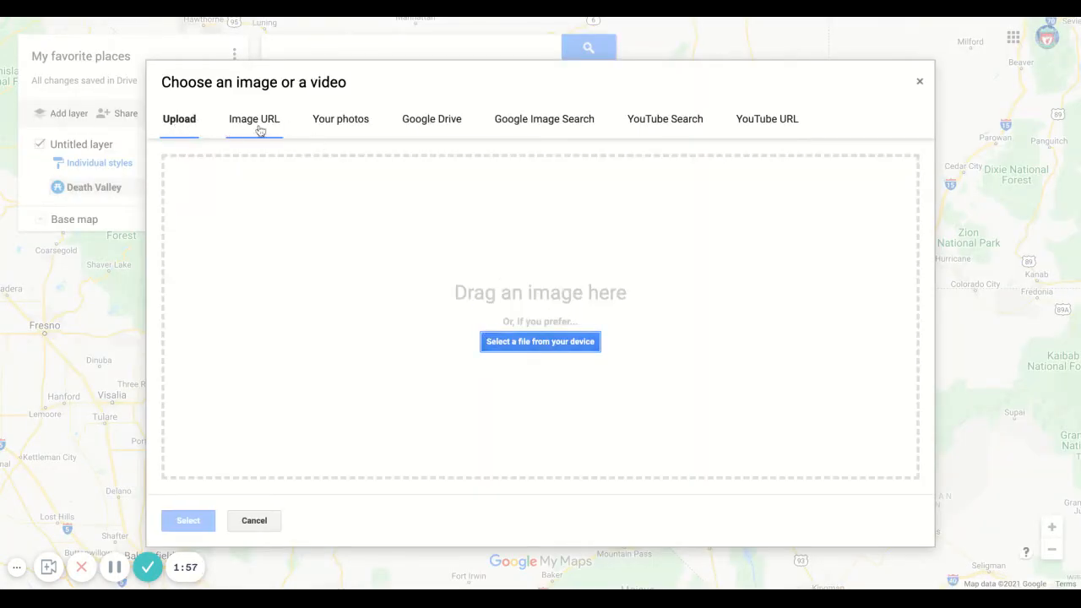
left_click(536, 125)
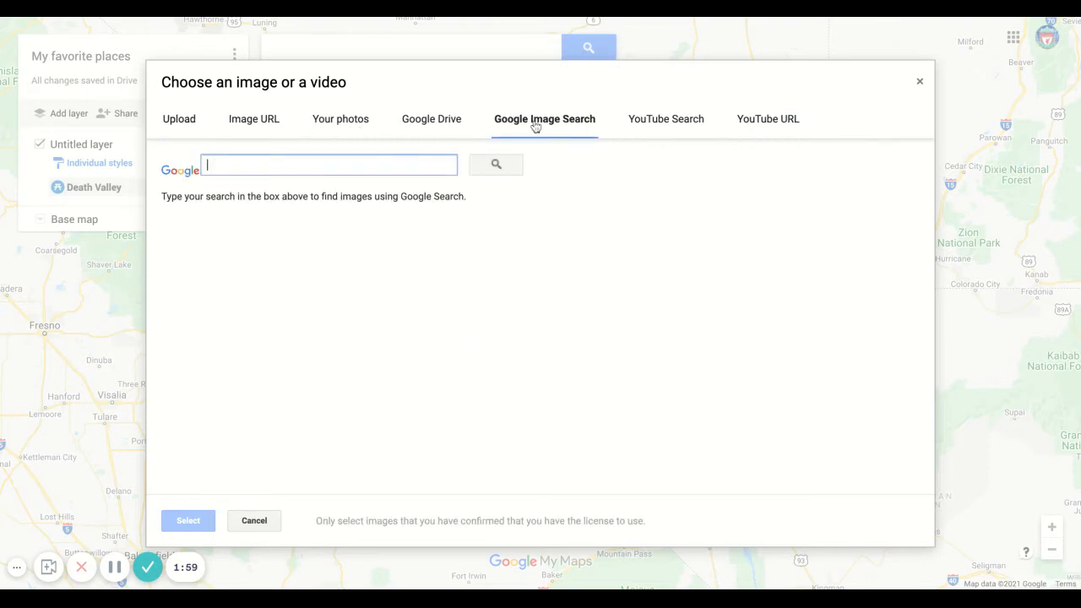
type("Dea")
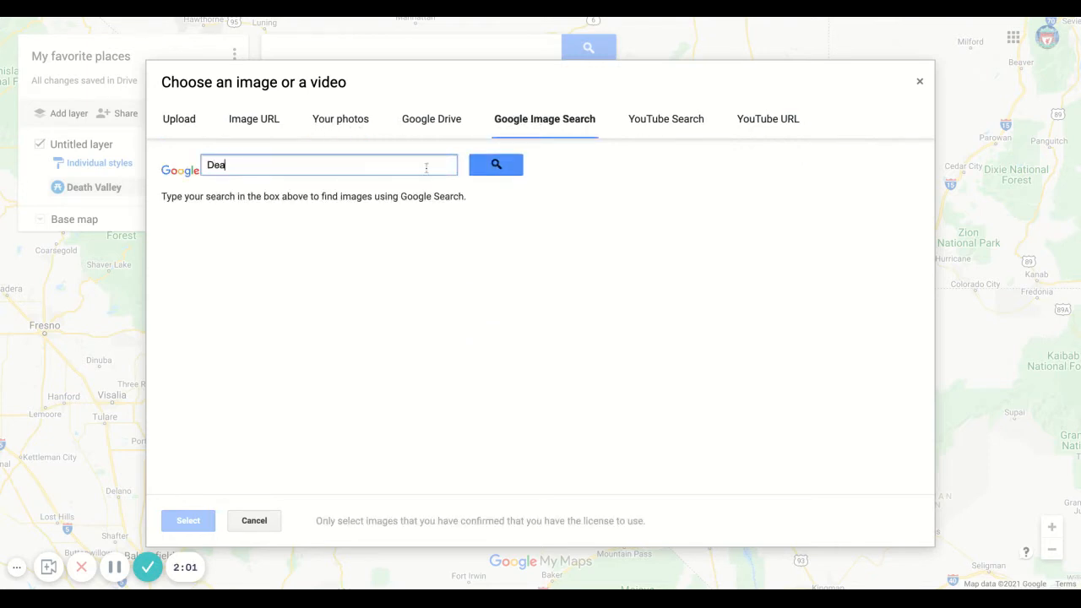
type("th Valley")
key("Return")
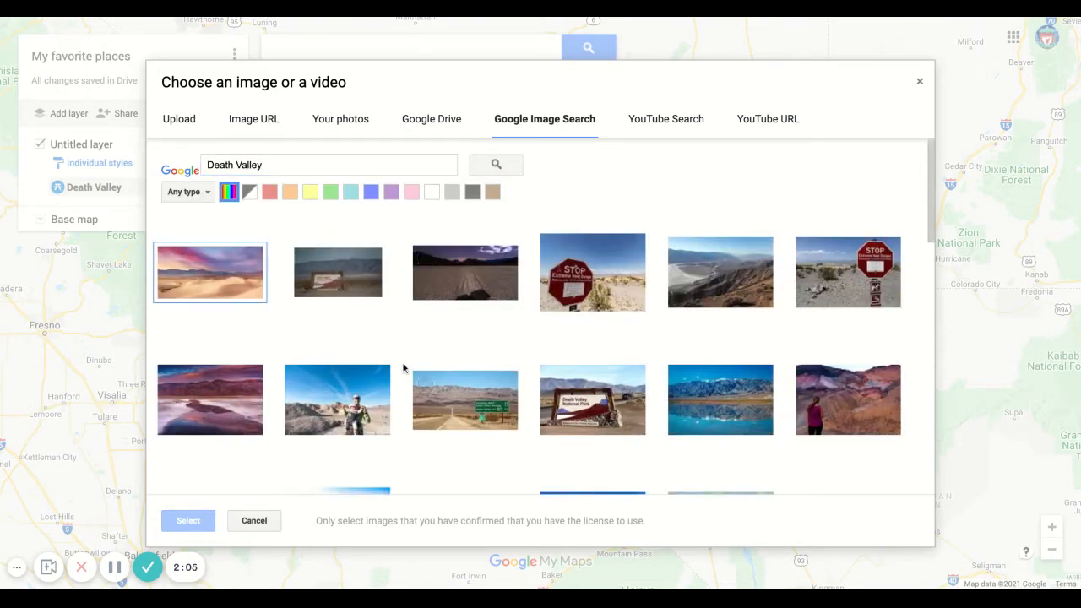
Attach the photo of sunlit, eroded badlands hills to the Death Valley marker, save it and close its info card.
scroll(528, 362, "down", 1)
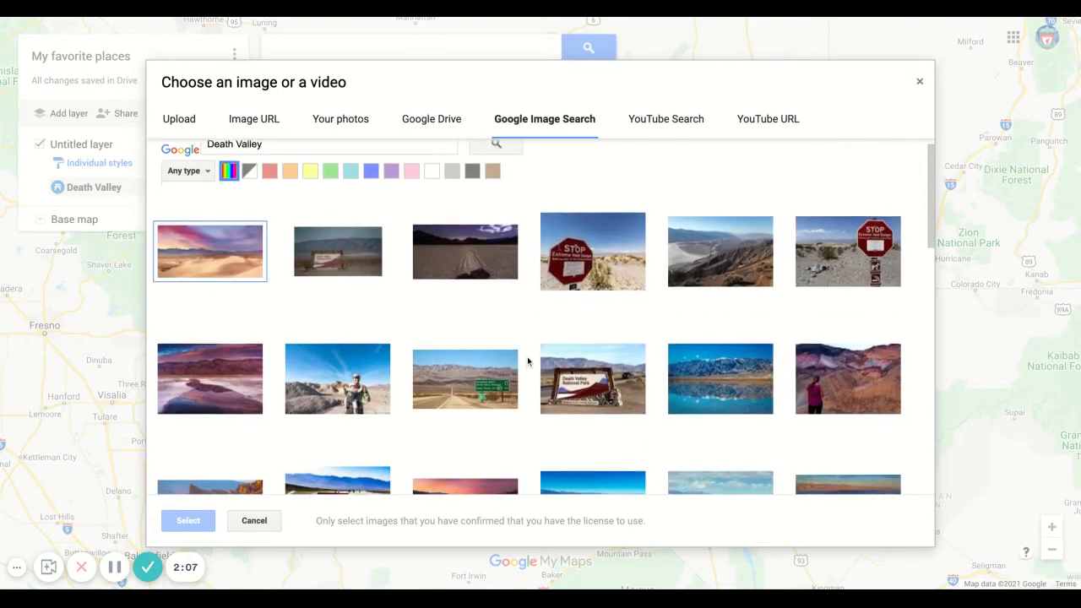
scroll(528, 361, "down", 5)
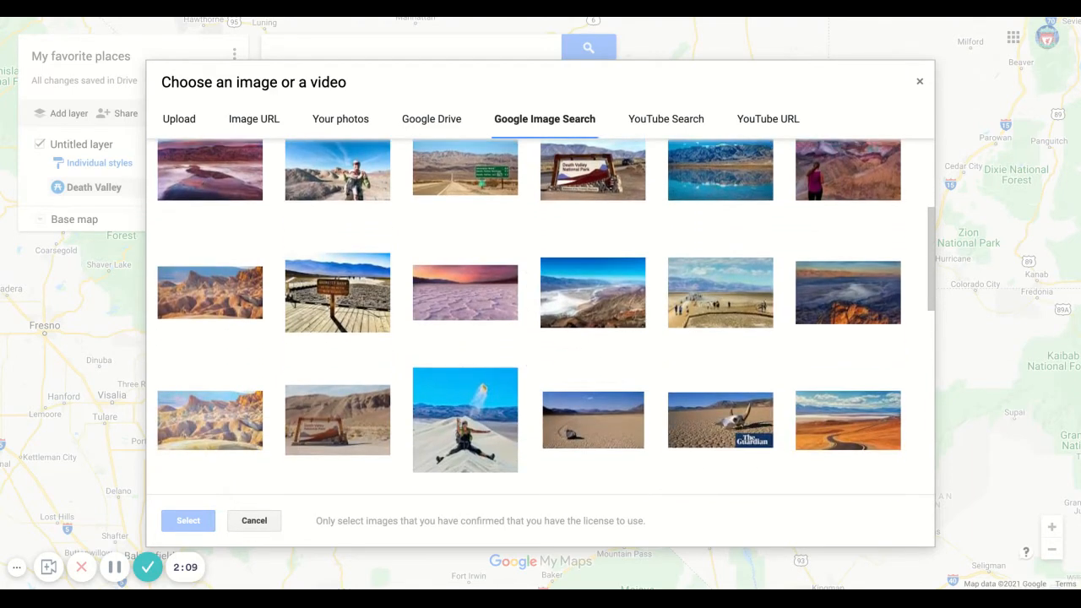
scroll(546, 316, "down", 3)
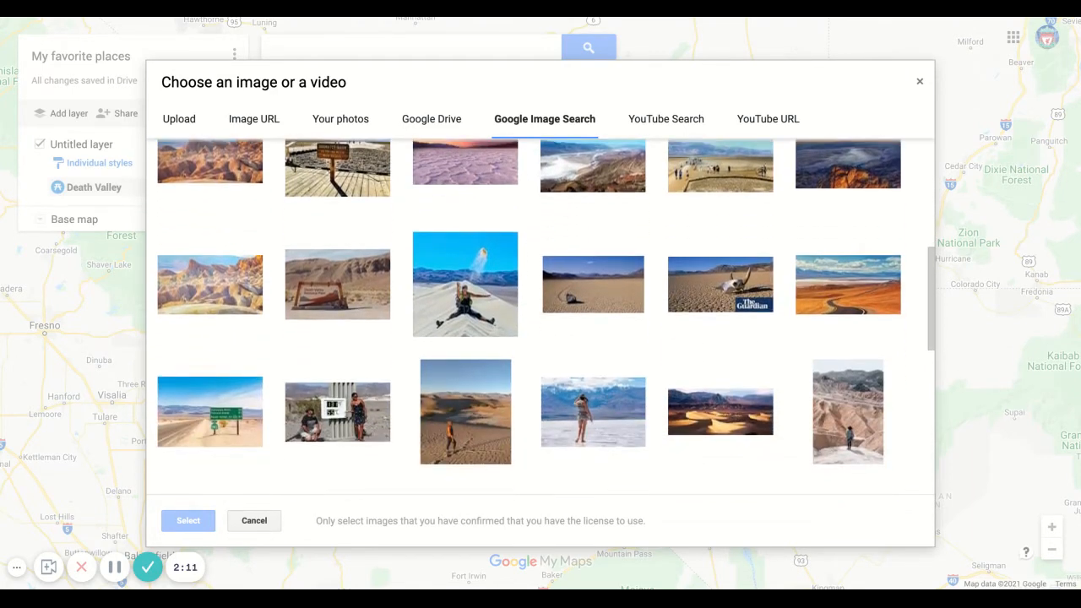
left_click(216, 290)
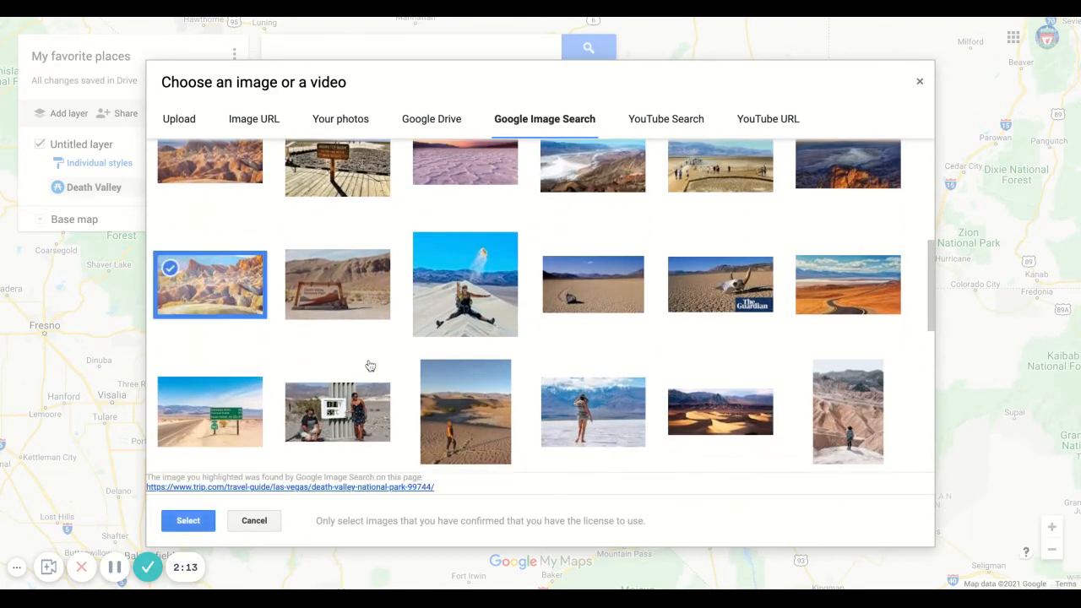
left_click(192, 520)
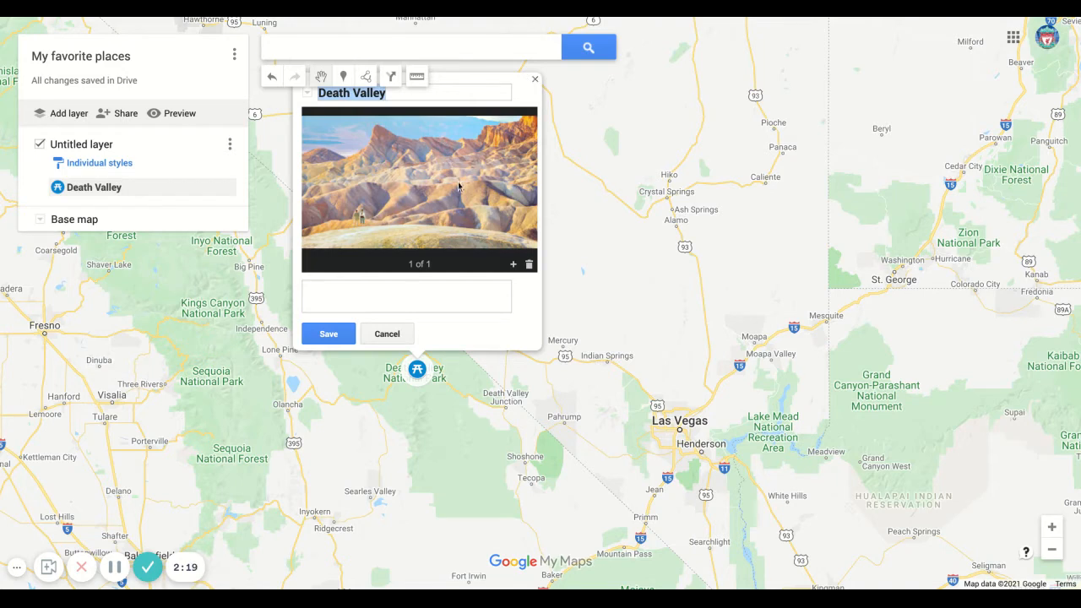
left_click(328, 335)
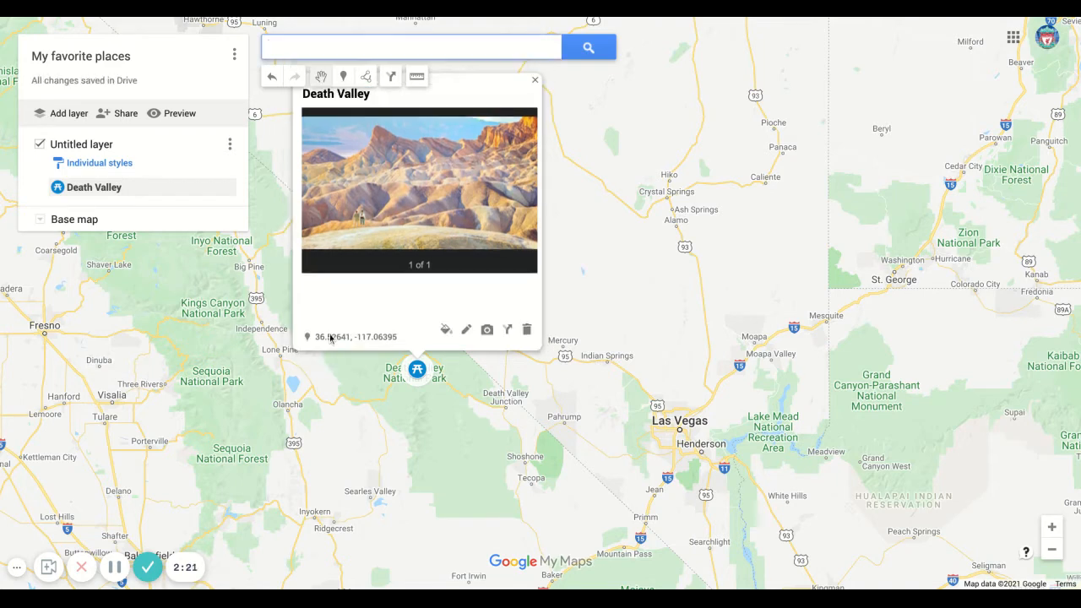
left_click(535, 80)
Find Yosemite National Park, California, through the map search and add it to the map.
left_click(338, 52)
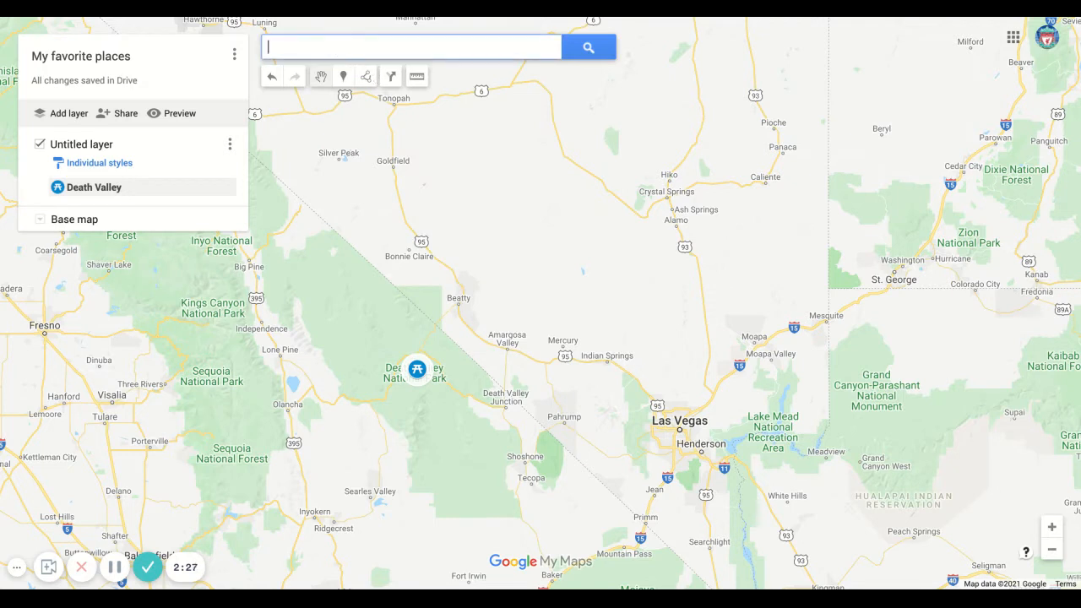
type("Yos")
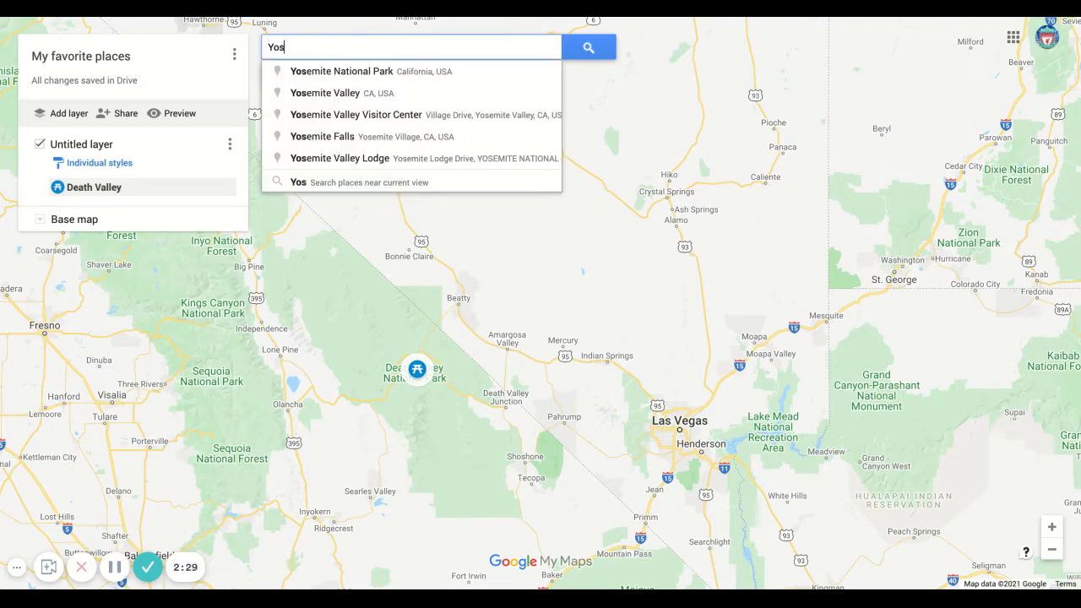
left_click(352, 72)
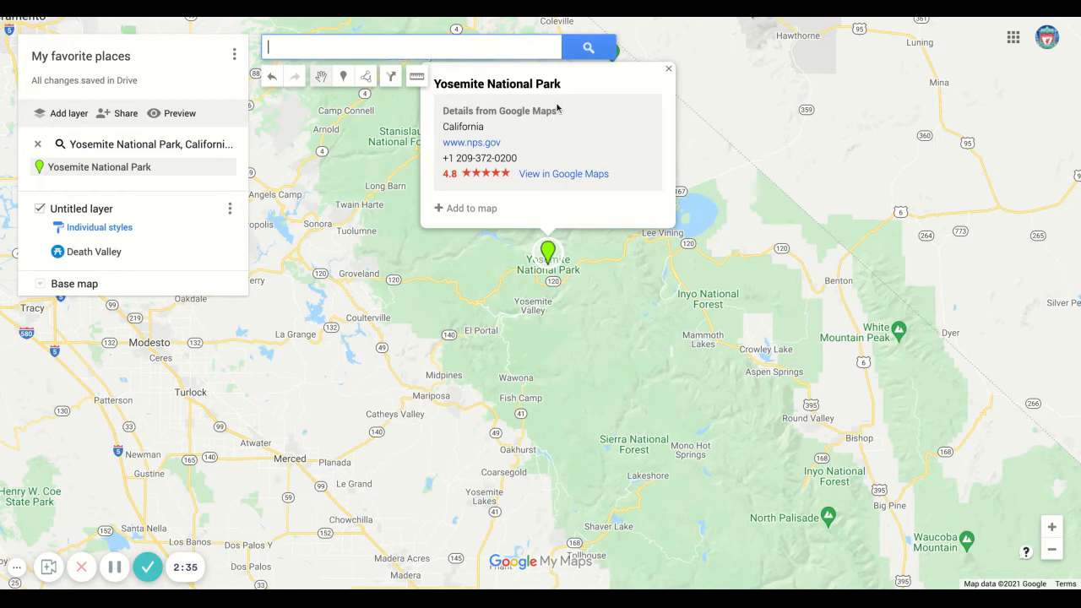
left_click(468, 209)
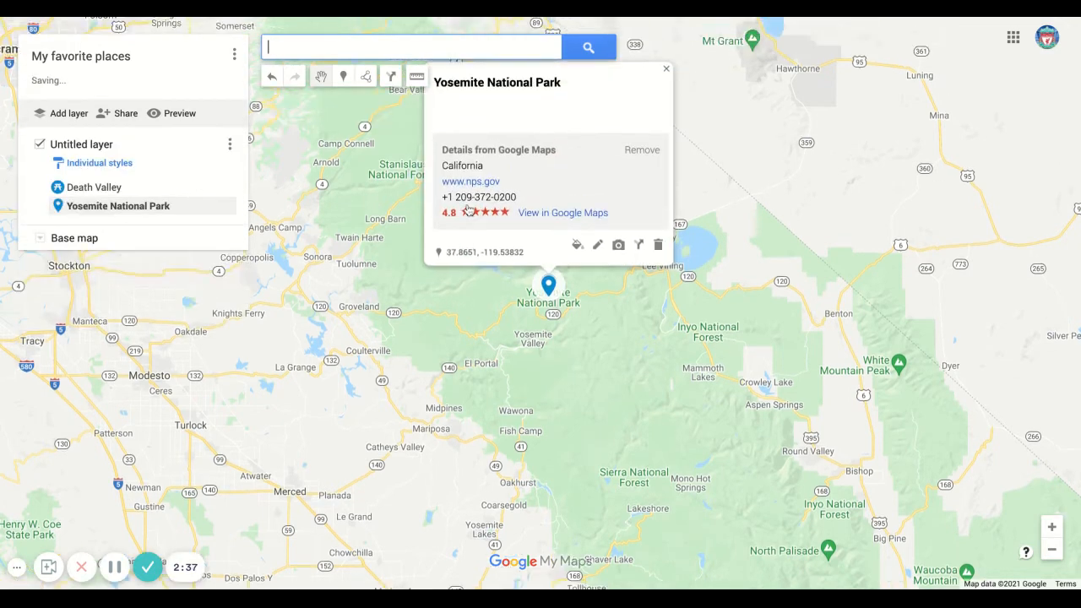
Run a Google image search for "yosemite" to find a photo for the Yosemite National Park marker.
left_click(619, 246)
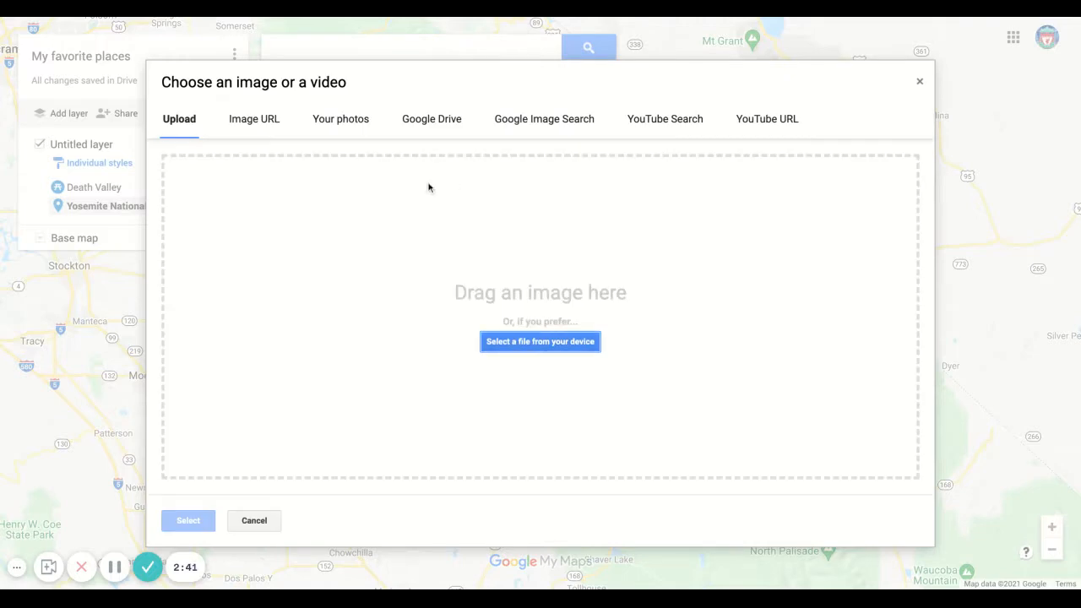
left_click(558, 119)
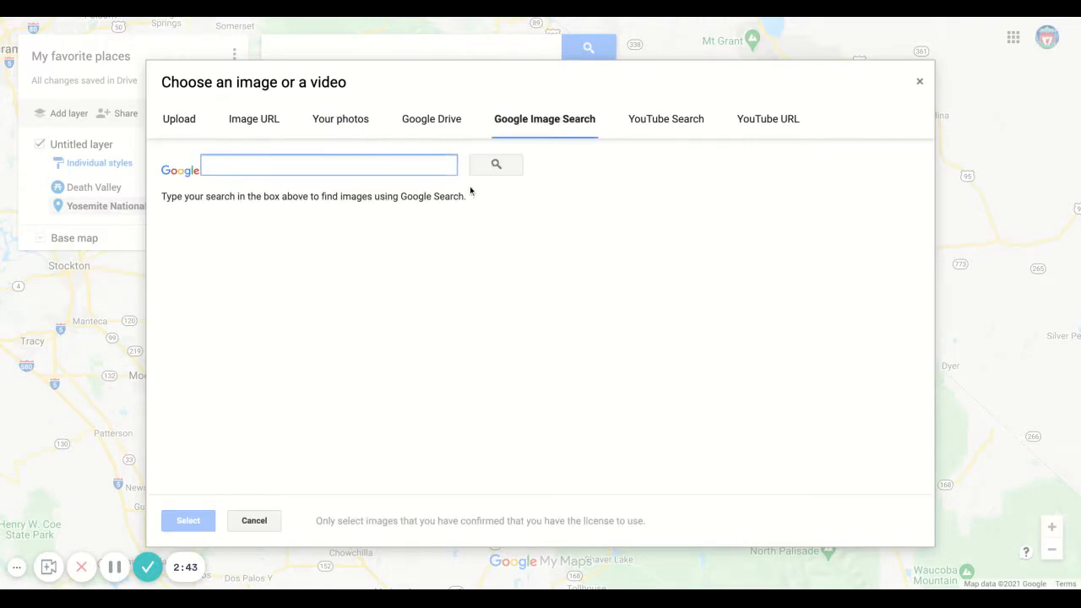
type("yos")
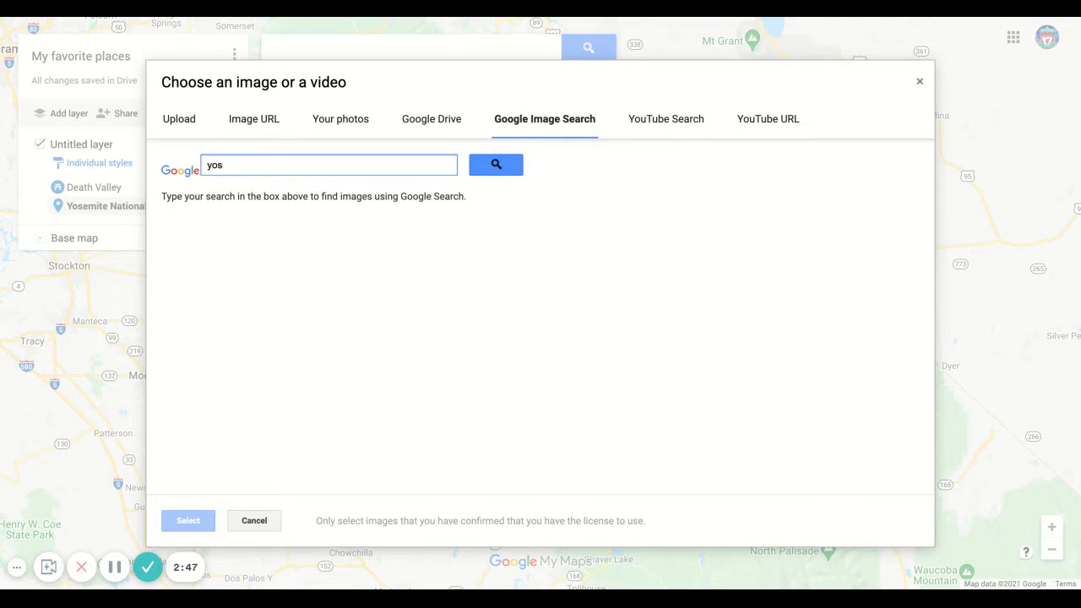
type("imer")
type("m")
type("ite")
key("Return")
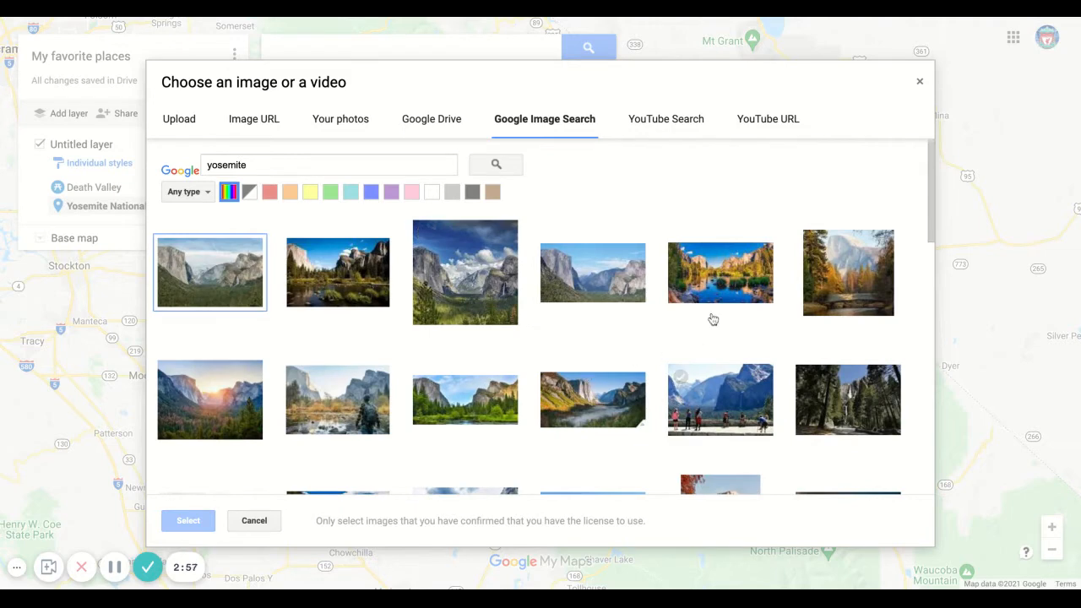
Attach the photo of sunlit cliffs reflected in blue water to the Yosemite National Park marker, save it and close its info card.
left_click(713, 268)
left_click(185, 524)
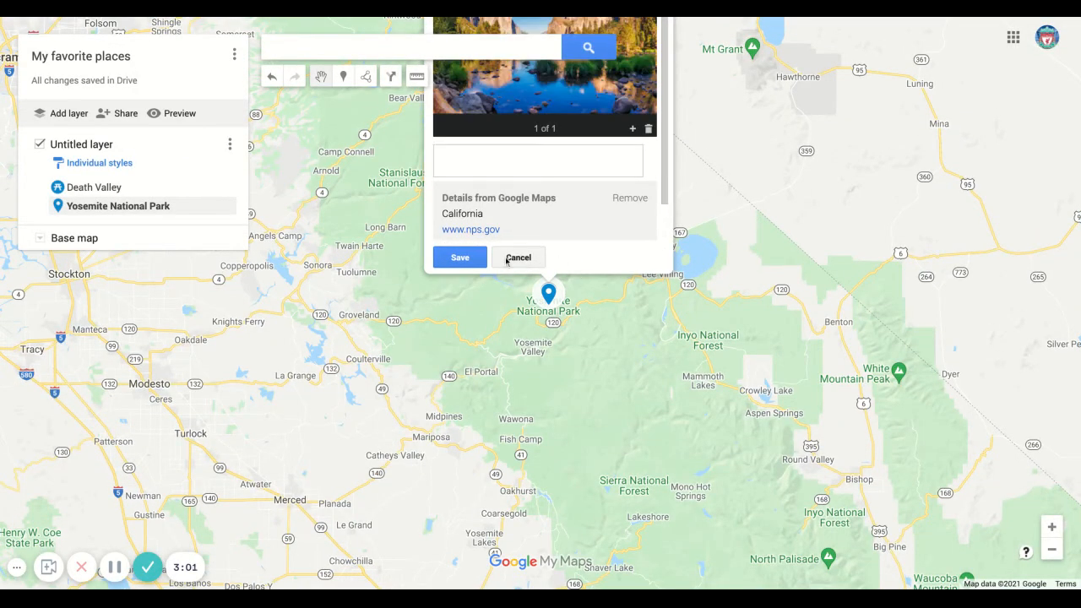
left_click(461, 258)
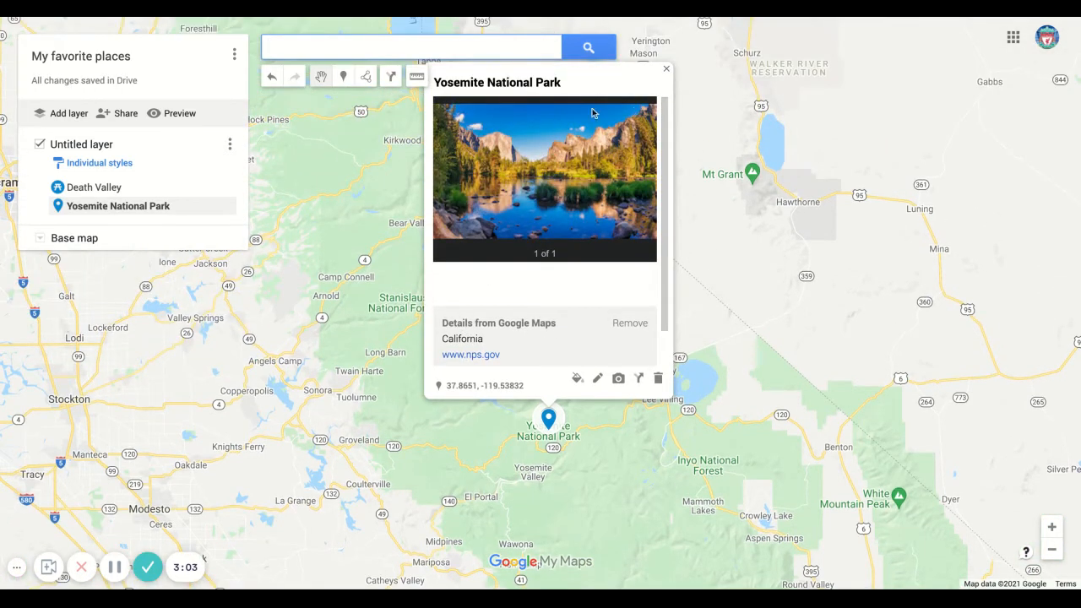
left_click(667, 69)
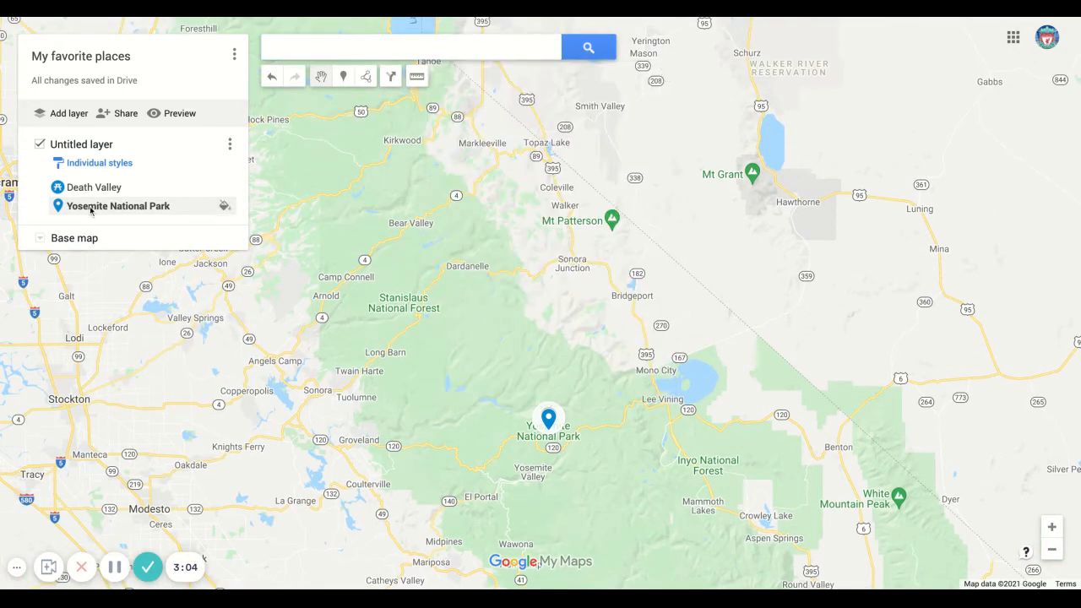
Rename the untitled layer holding Death Valley and Yosemite National Park as "Places that that i have visited".
left_click(93, 147)
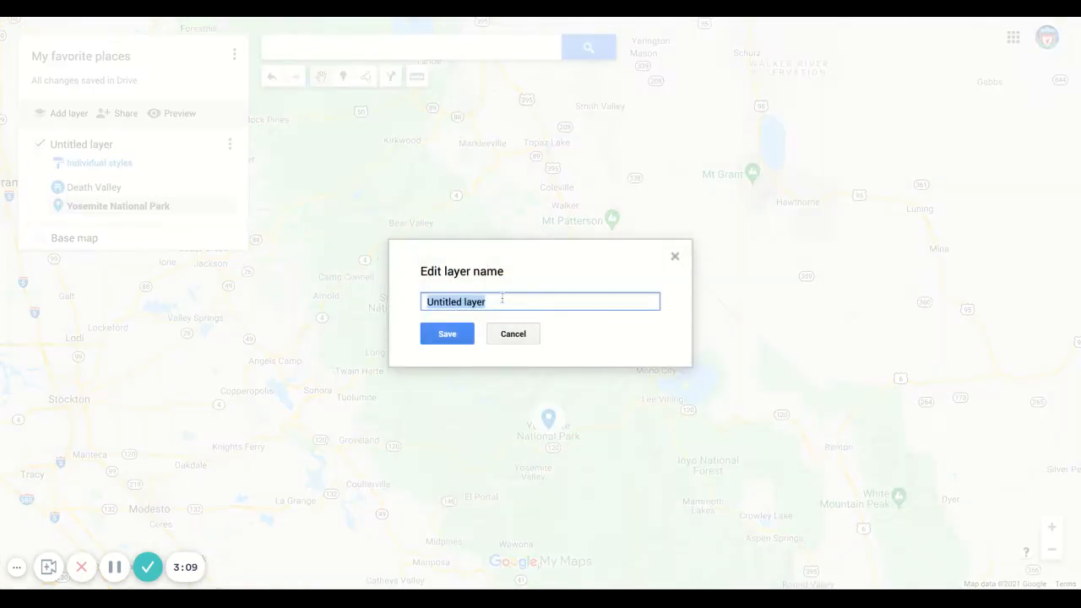
type("Places that that i")
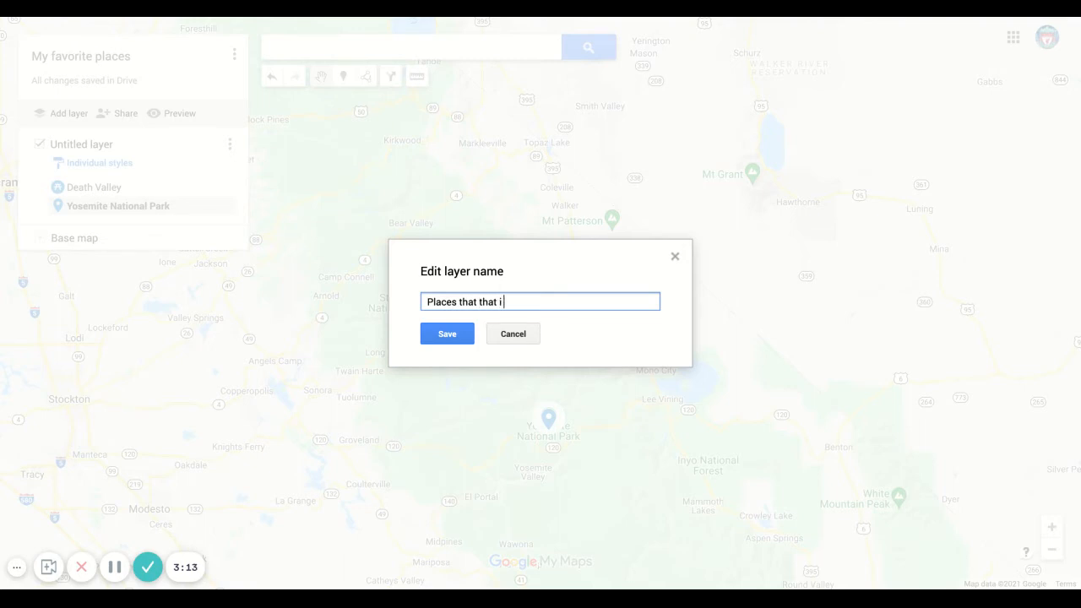
type(" have visited")
key("Return")
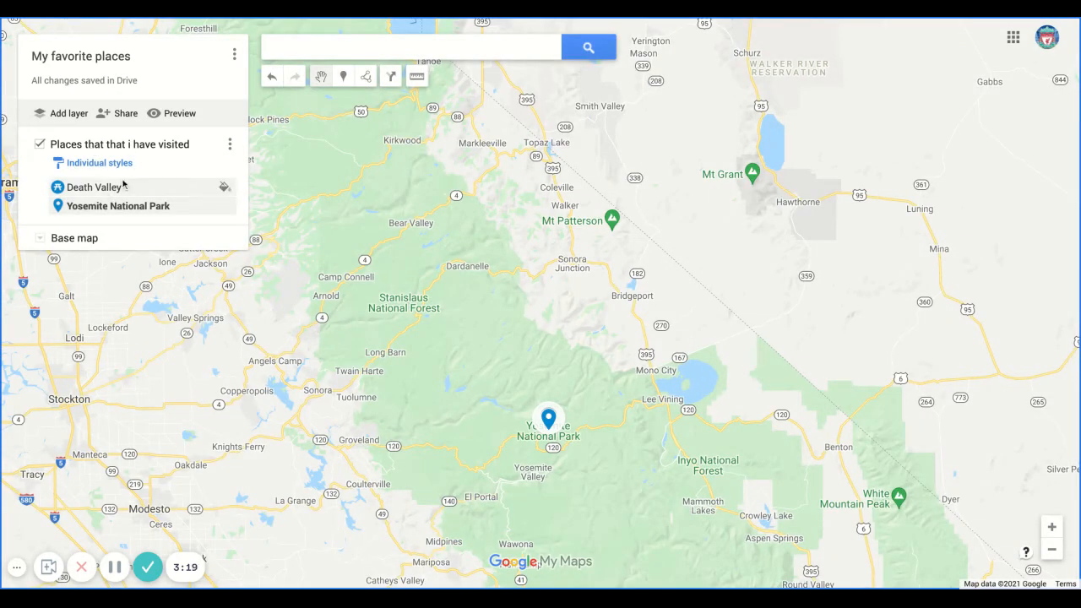
Add a second layer to the map and name it "Places that I want to visit".
left_click(66, 114)
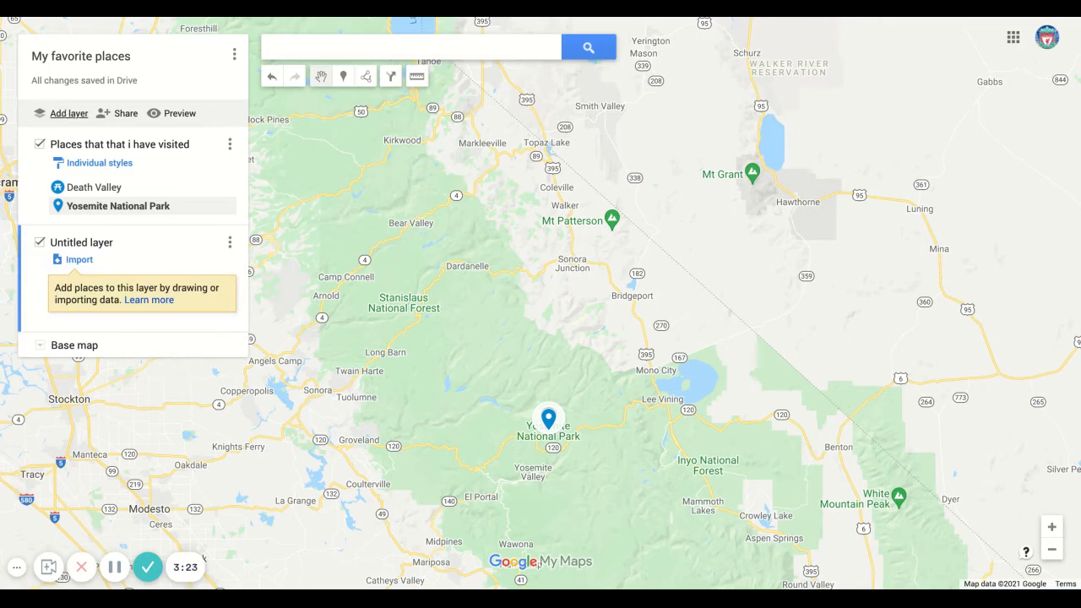
left_click(99, 244)
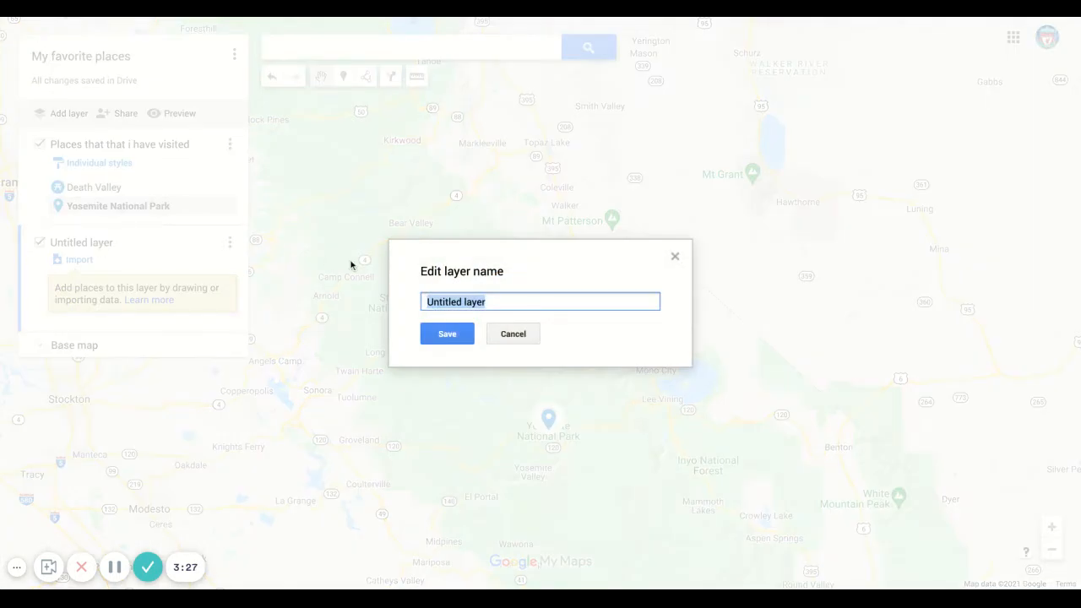
type("Places that I want to visit")
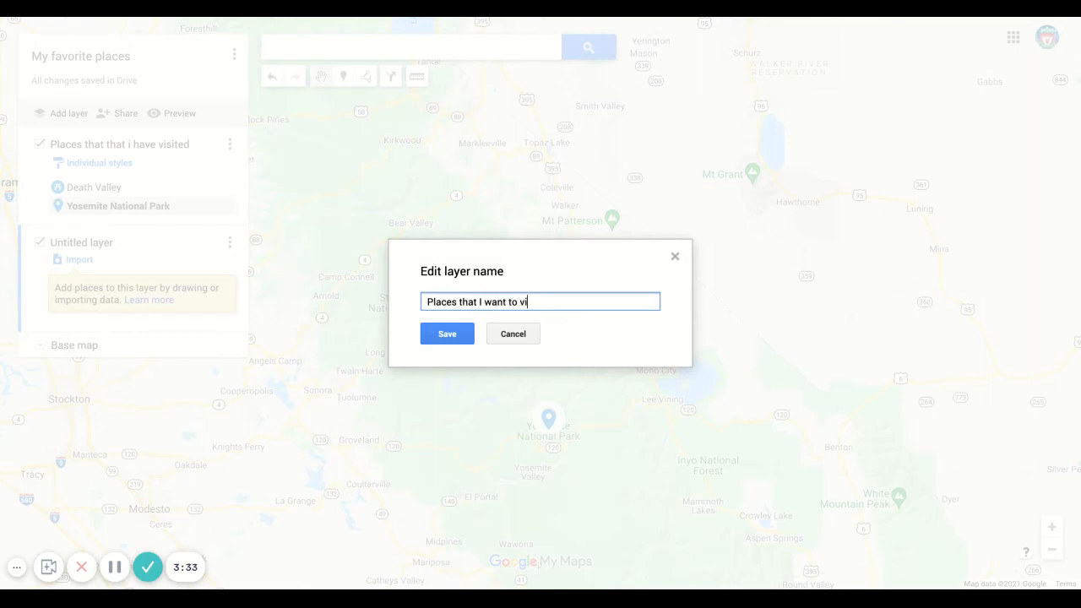
left_click(439, 333)
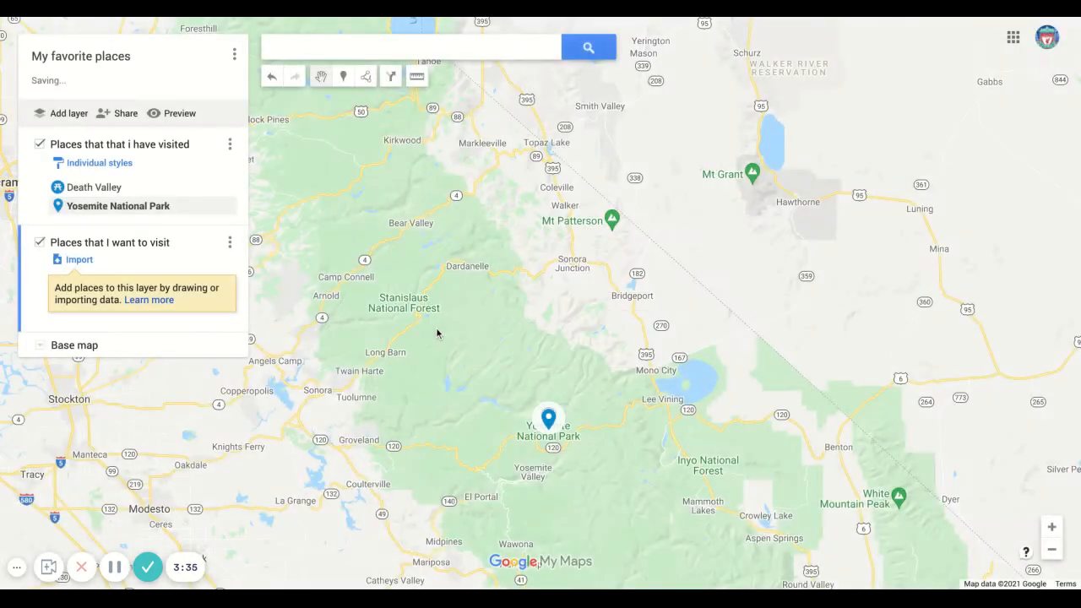
Find Anfield on Anfield Road, Liverpool, through the map search and add it to the "Places that I want to visit" layer.
left_click(312, 52)
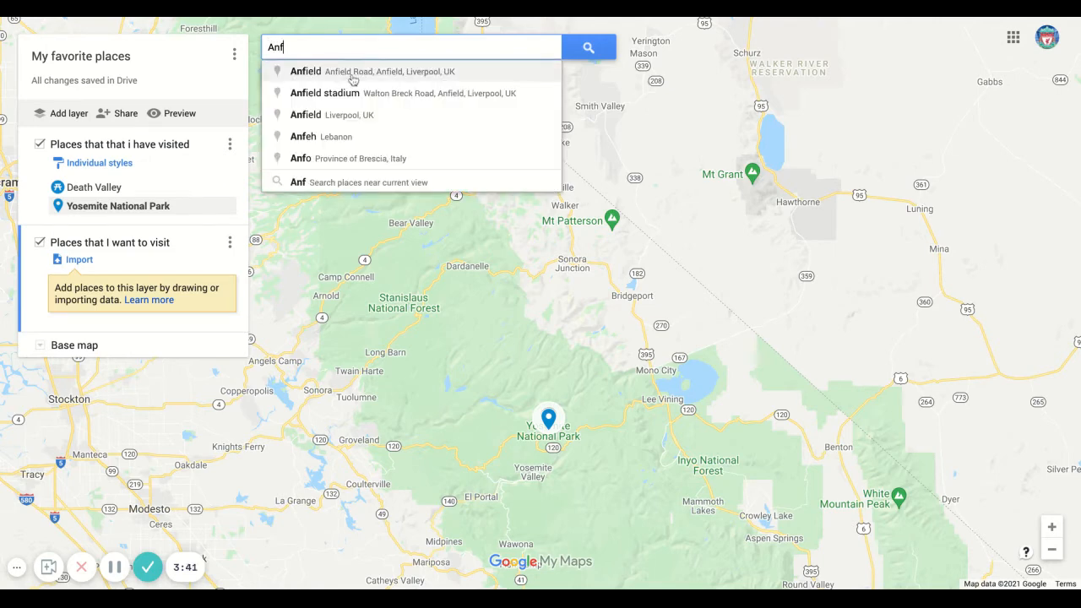
left_click(359, 74)
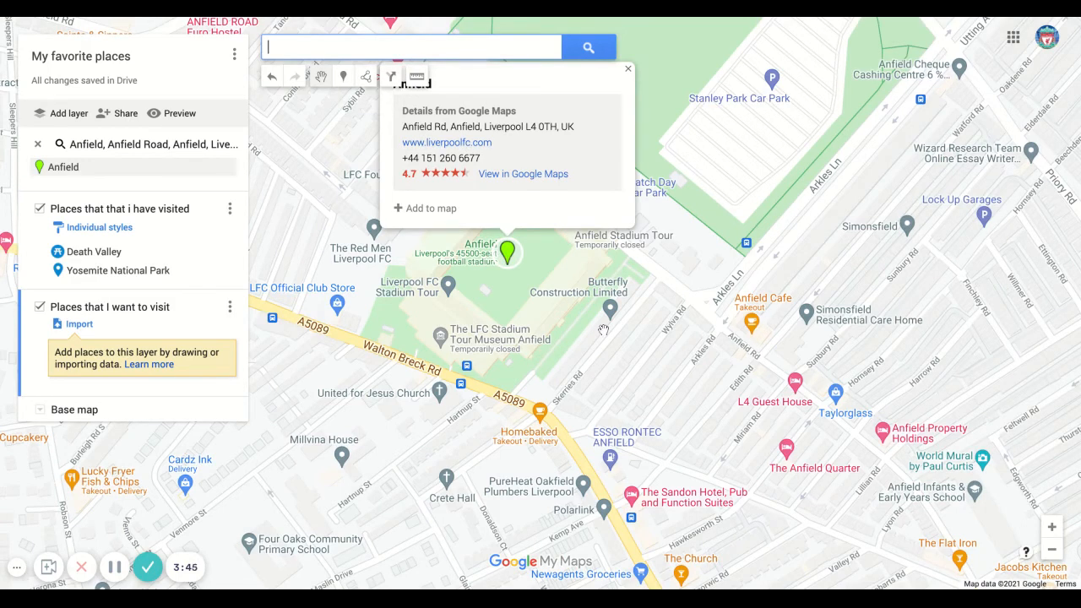
left_click(425, 208)
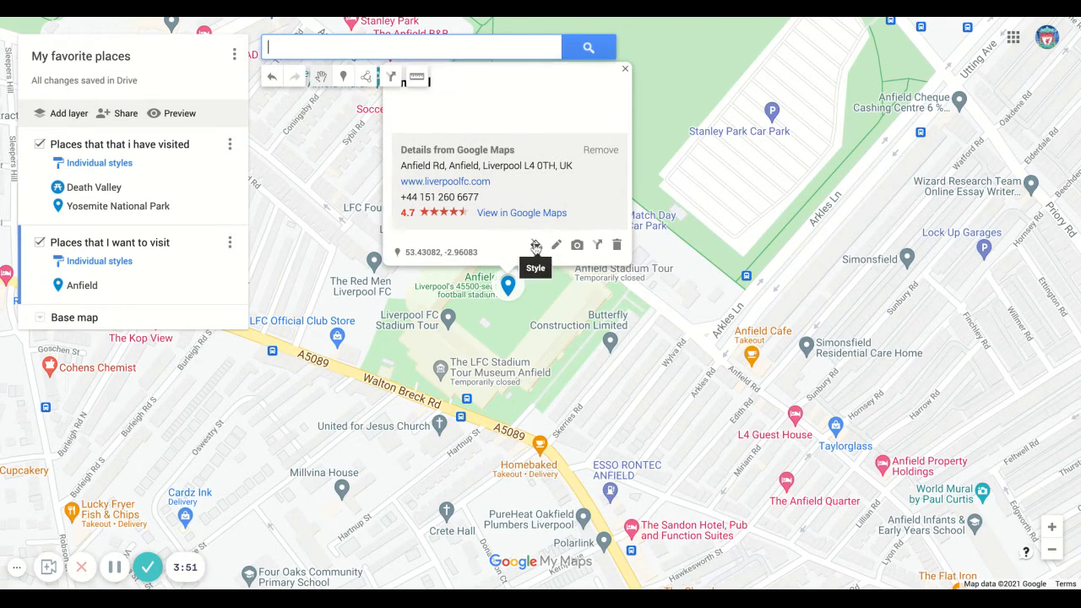
Filter the icon collection for "soccer" and give the Anfield marker the soccer player icon.
left_click(536, 245)
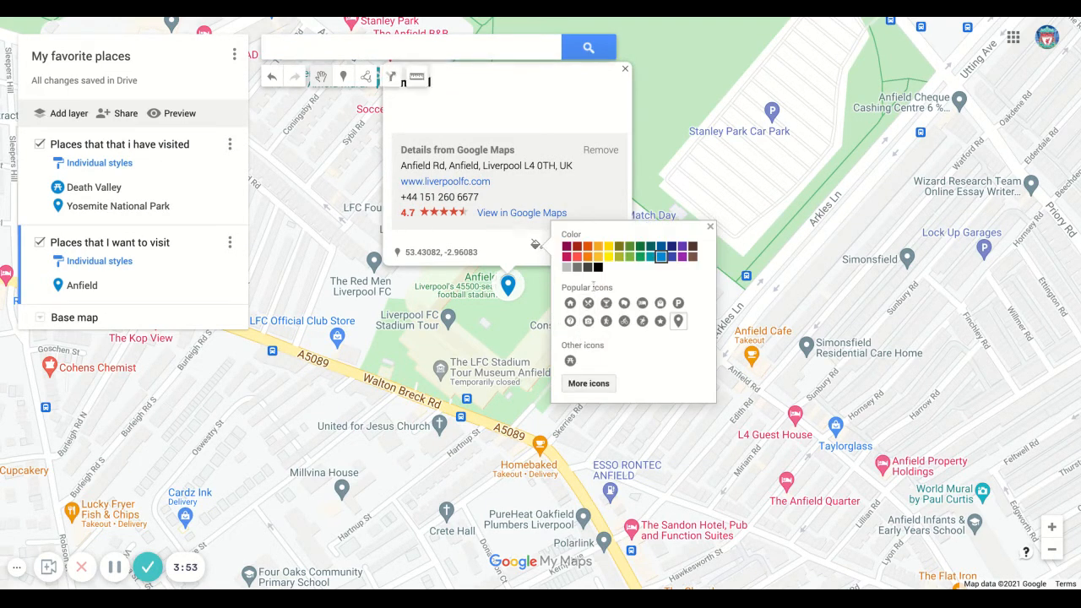
left_click(588, 384)
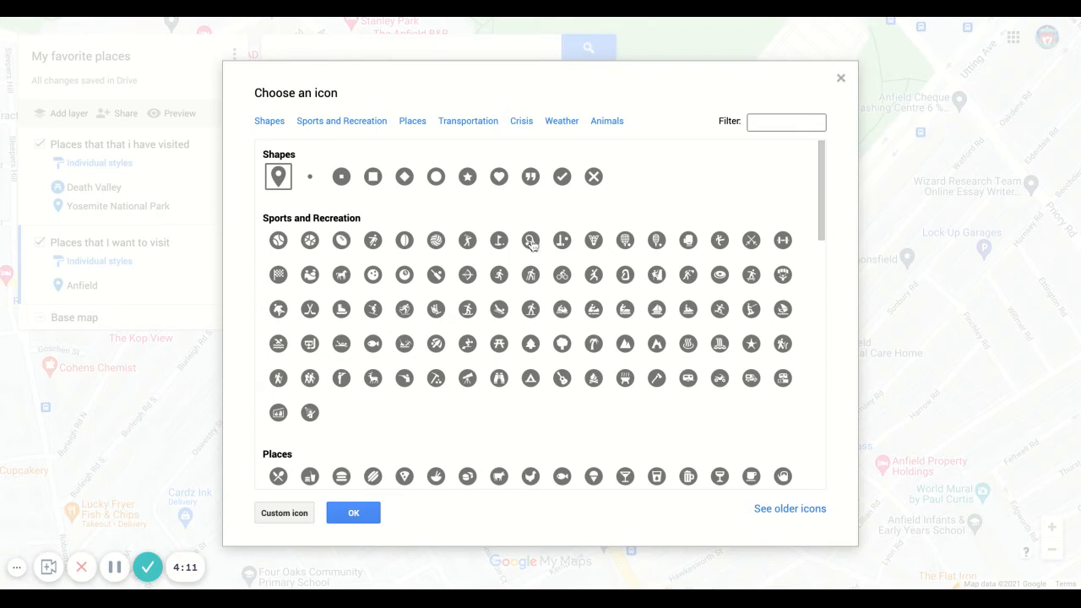
left_click(770, 123)
type("soccer")
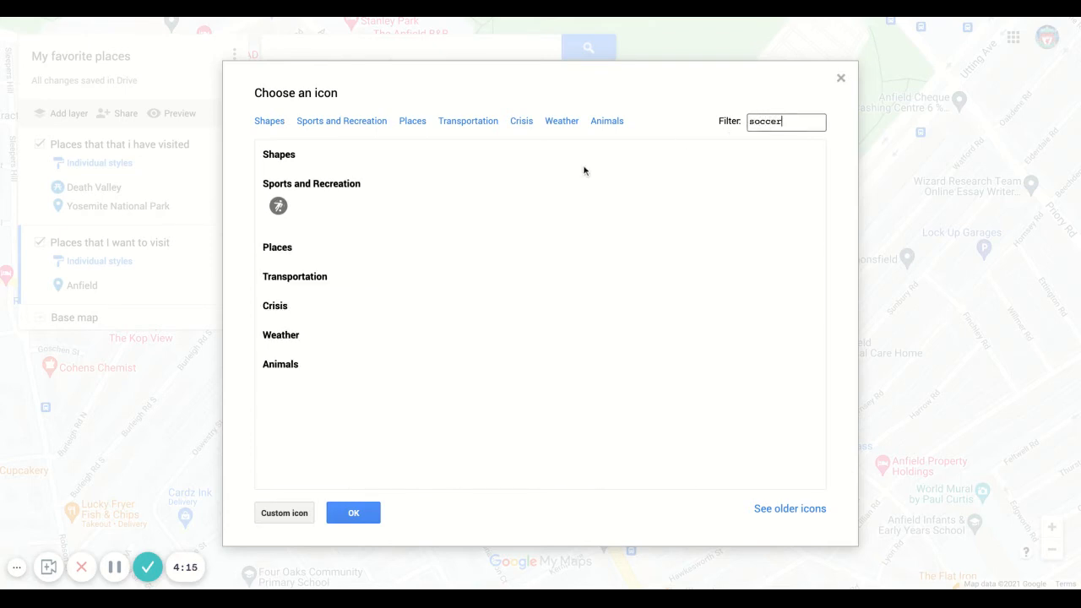
left_click(279, 206)
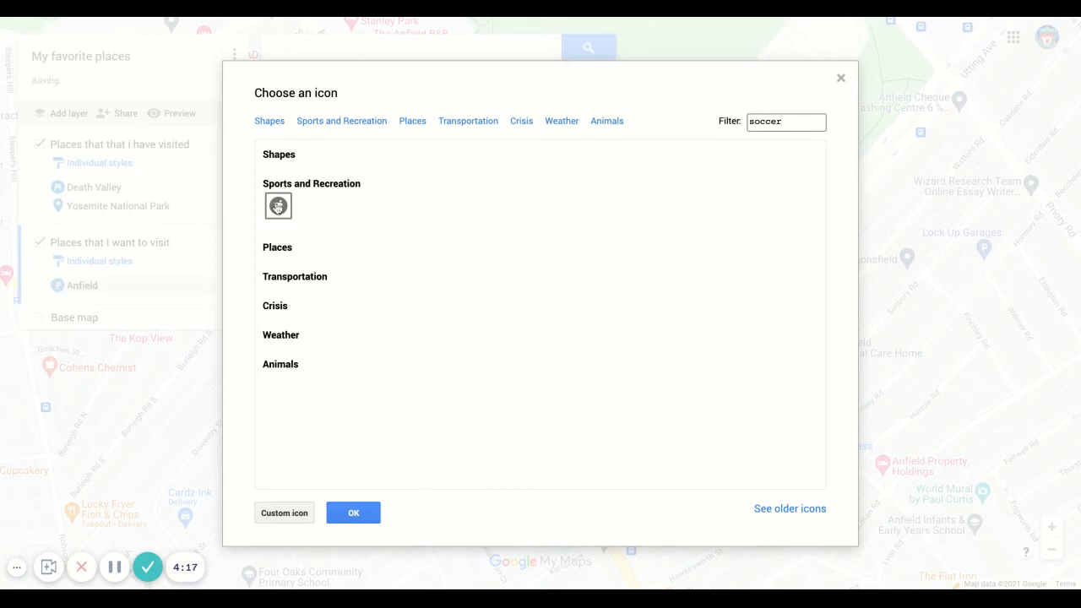
left_click(354, 515)
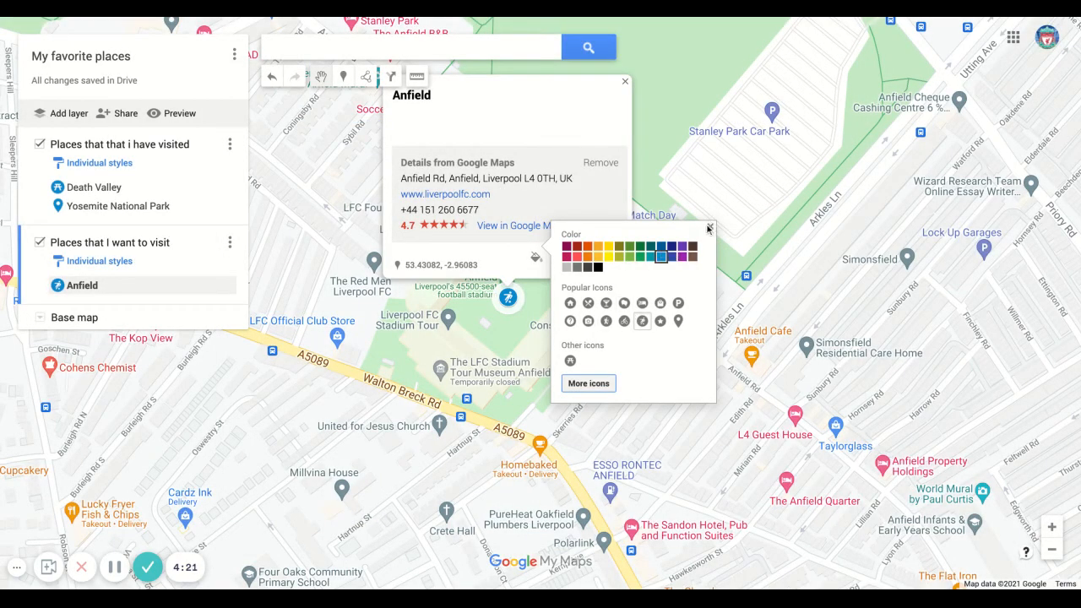
left_click(709, 228)
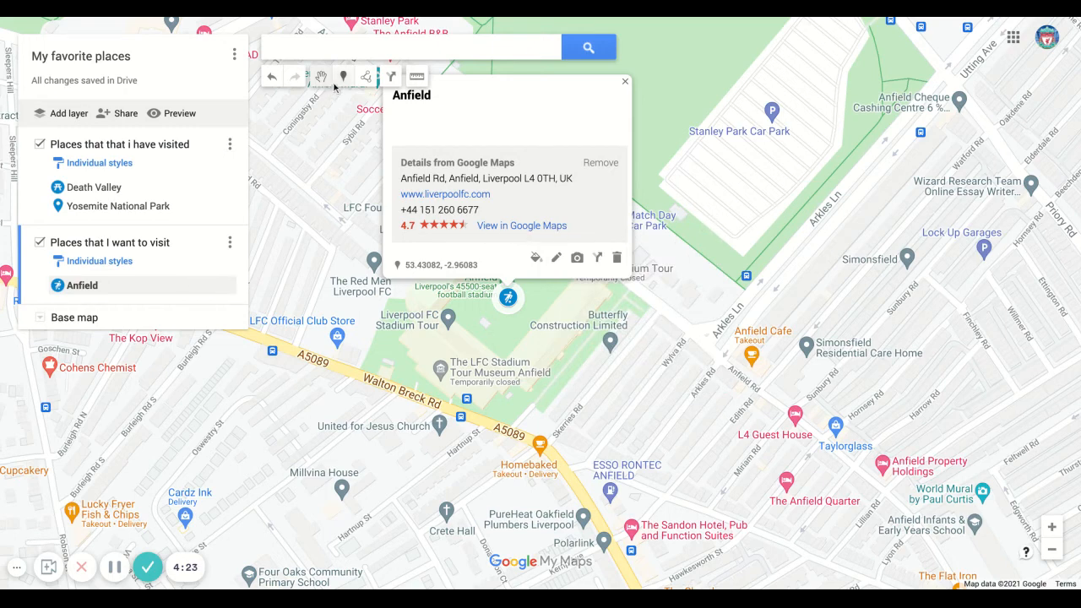
Find SoFi Stadium in Inglewood, CA, through the map search and add it to the "Places that I want to visit" layer.
left_click(340, 48)
type("So")
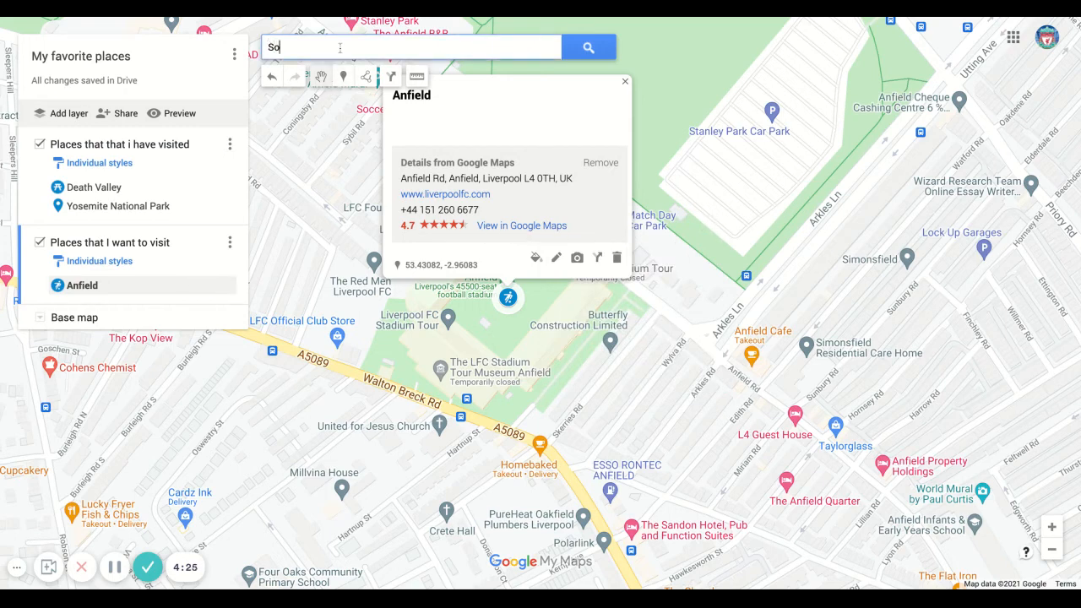
type(" fi st")
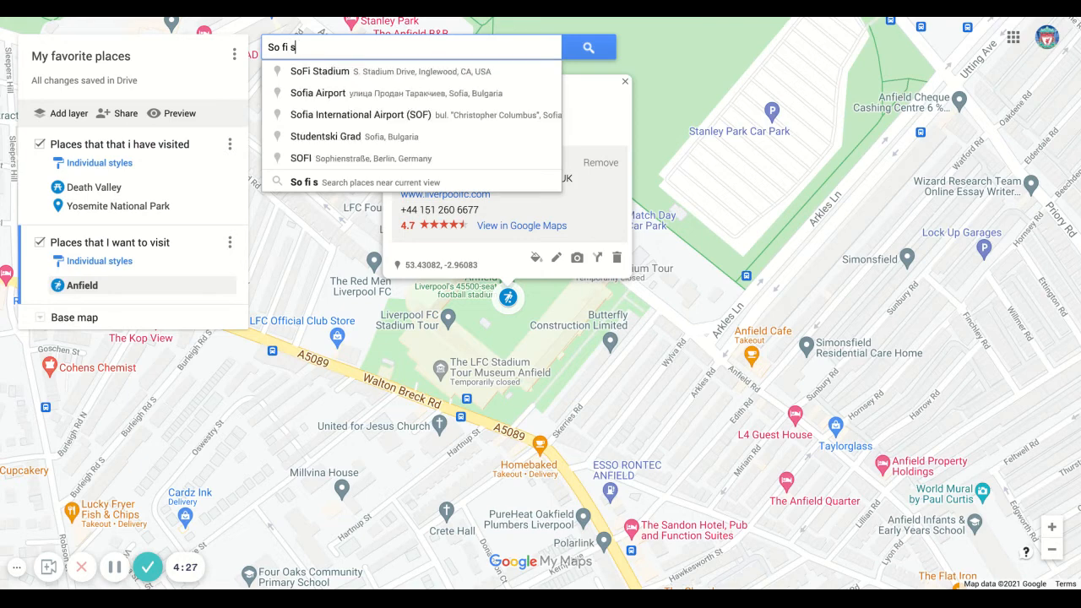
left_click(371, 72)
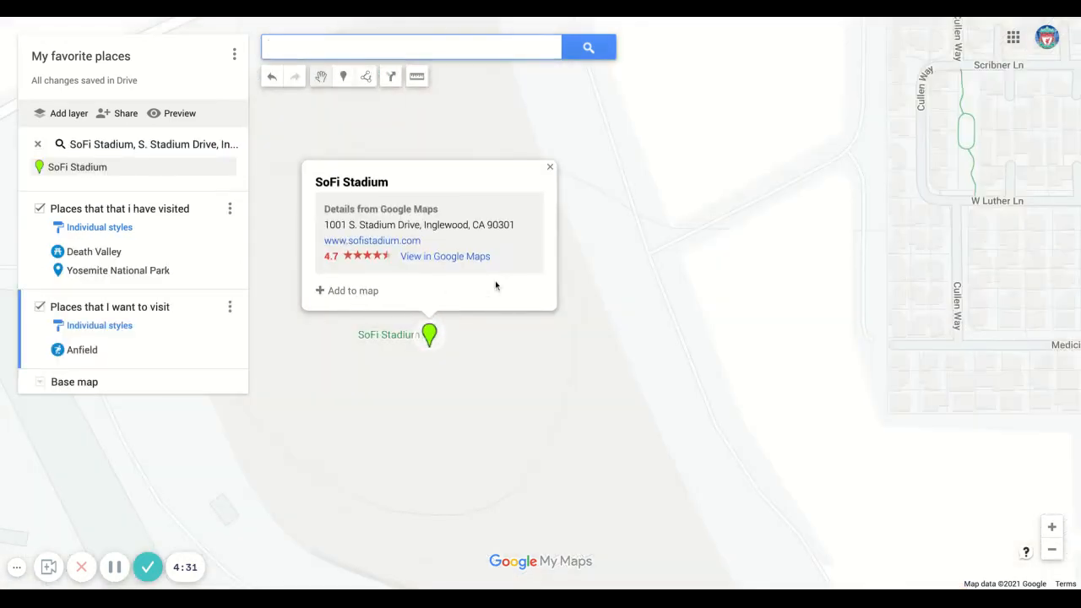
left_click(355, 291)
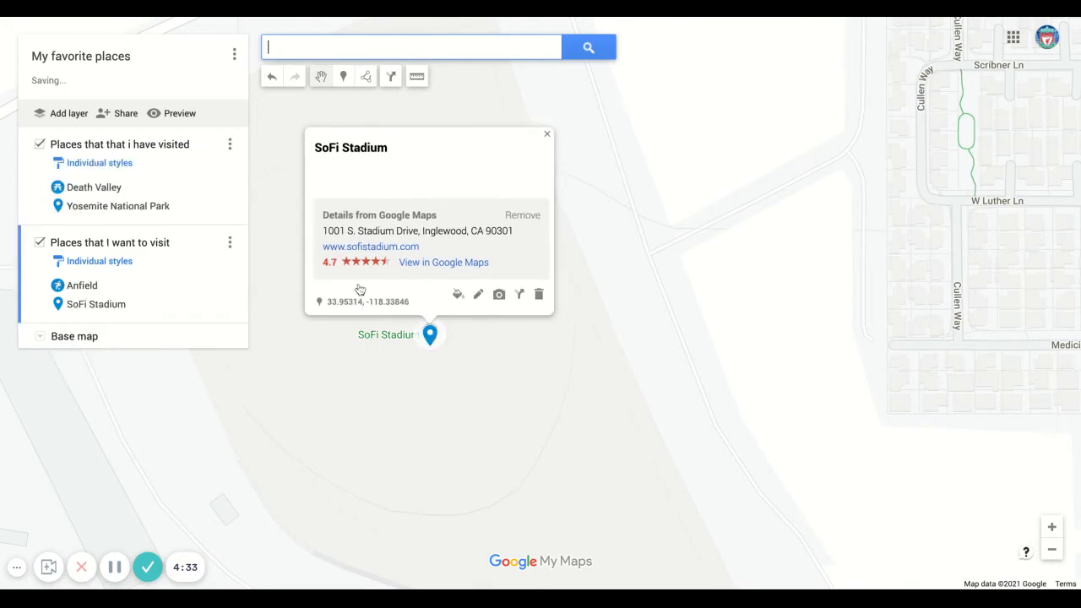
Give the SoFi Stadium marker the American football icon from Sports and Recreation and close its info card.
left_click(457, 296)
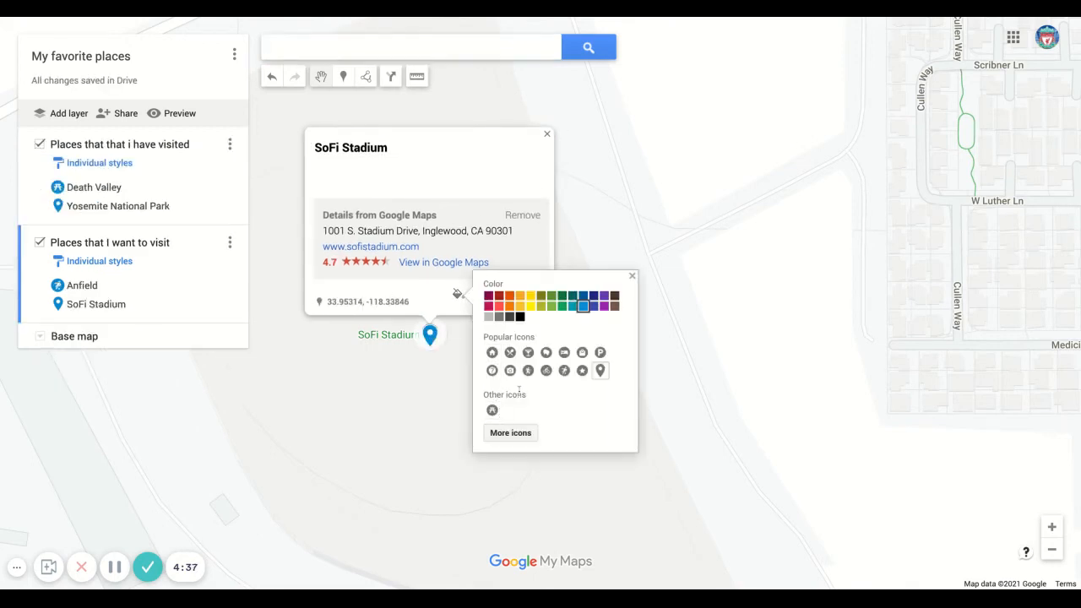
left_click(510, 432)
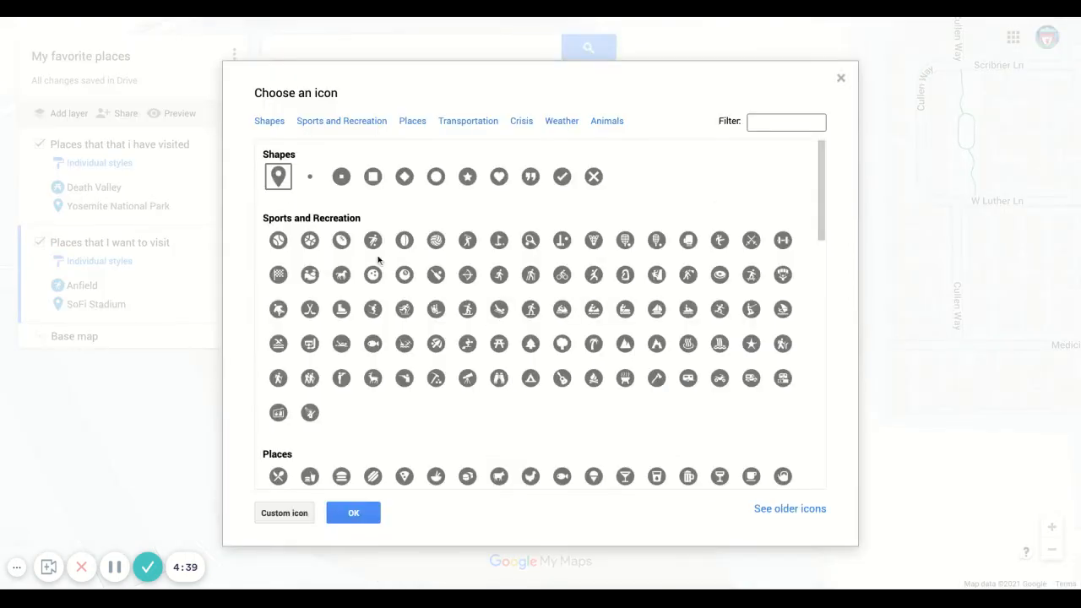
left_click(341, 241)
left_click(353, 513)
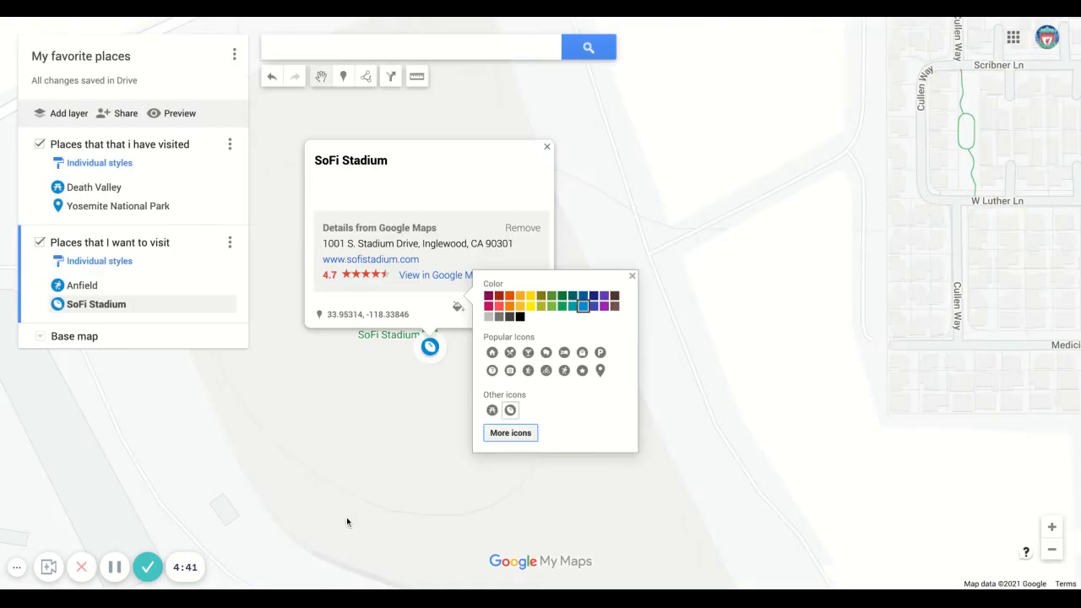
left_click(632, 277)
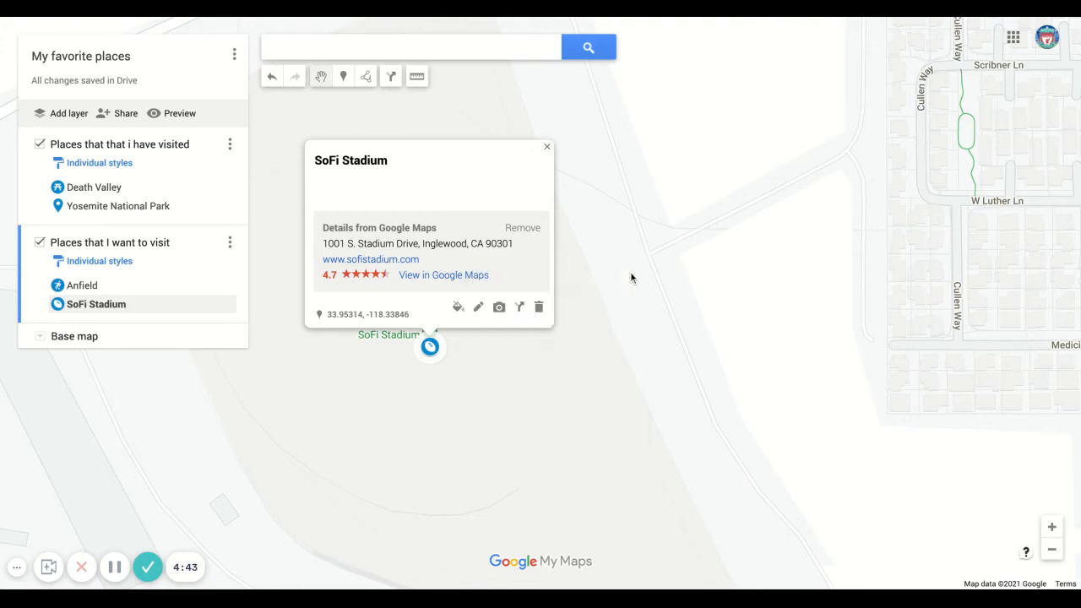
left_click(547, 148)
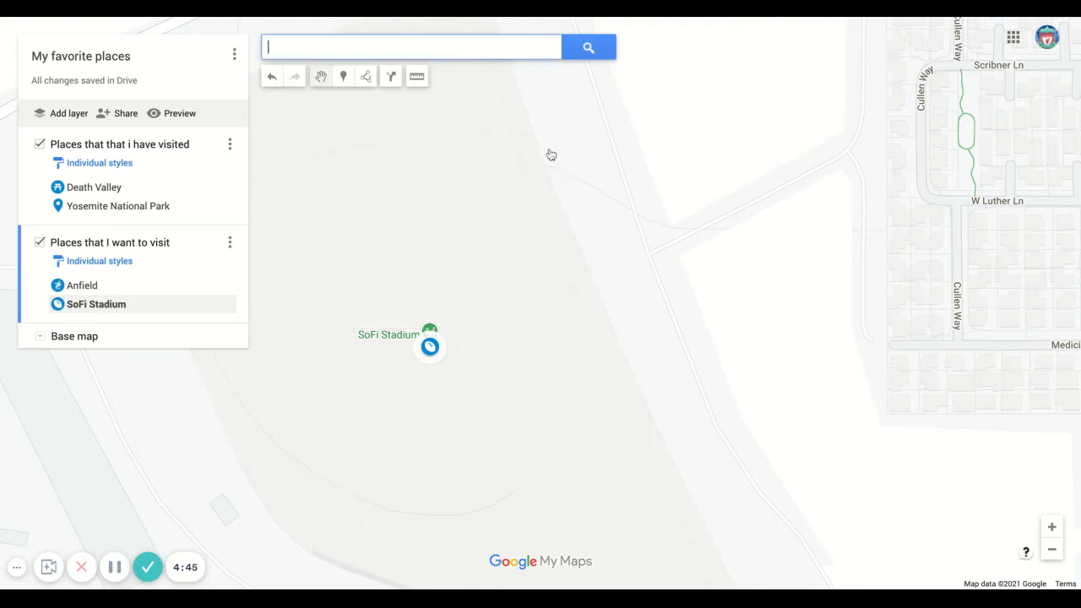
Zoom the map out from SoFi Stadium to examine where the saved markers lie across the United States.
scroll(574, 242, "down", 3)
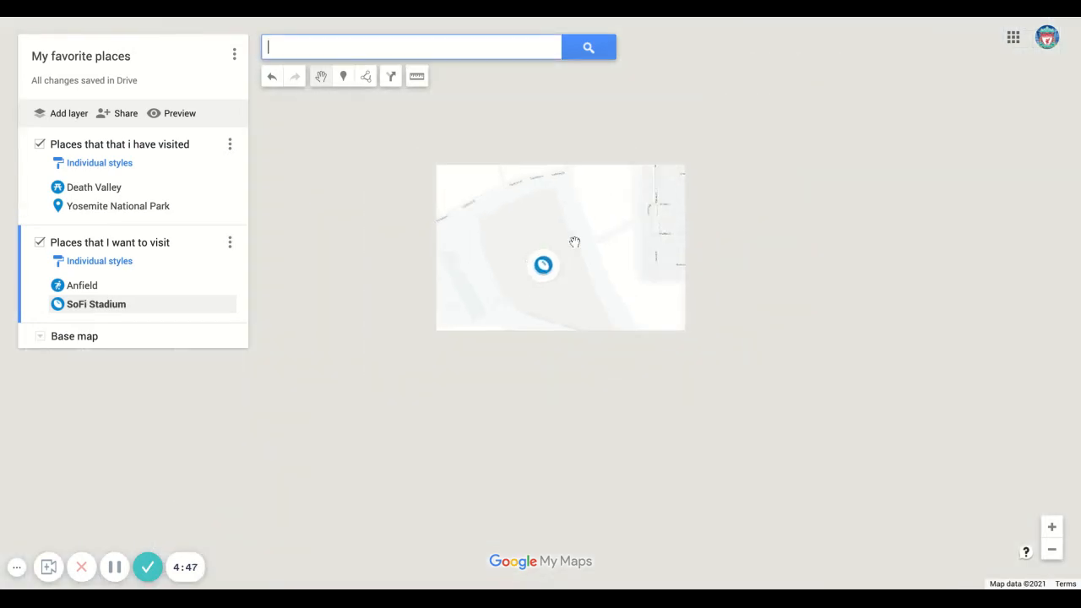
scroll(555, 283, "down", 5)
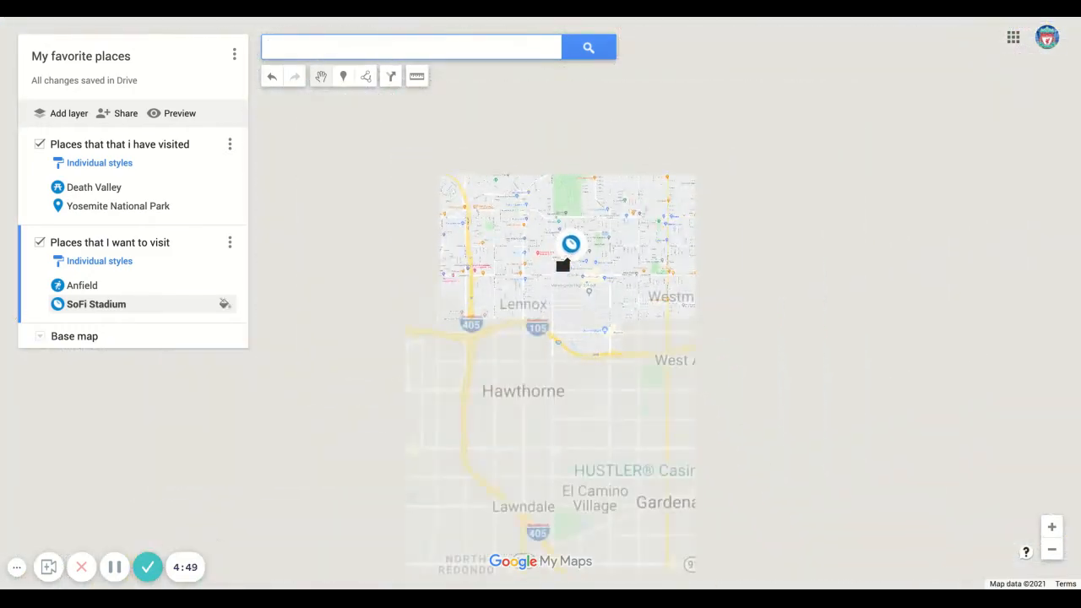
scroll(562, 266, "down", 4)
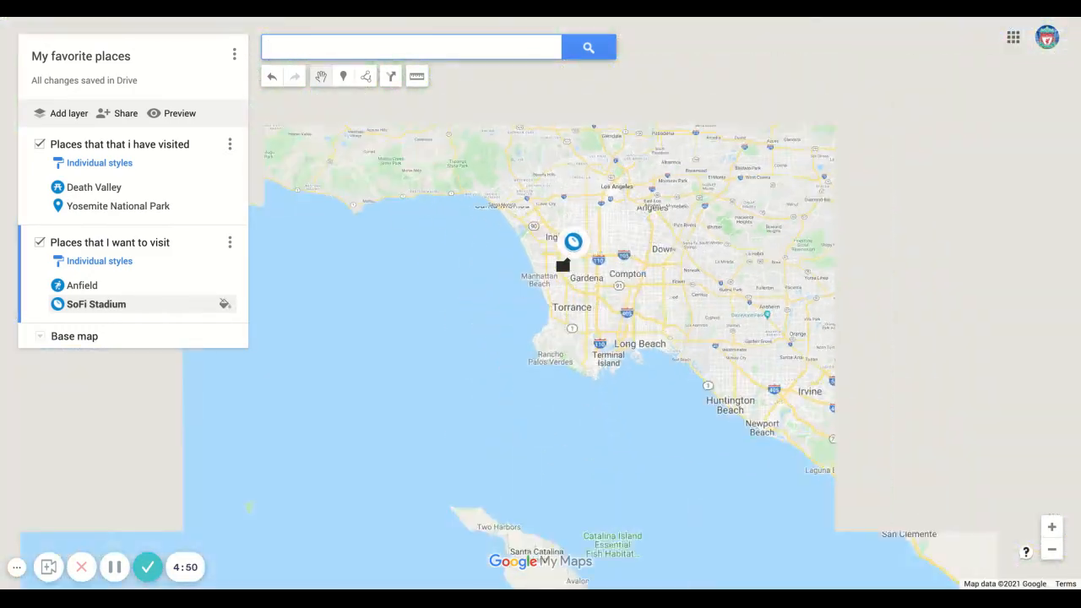
scroll(563, 266, "down", 2)
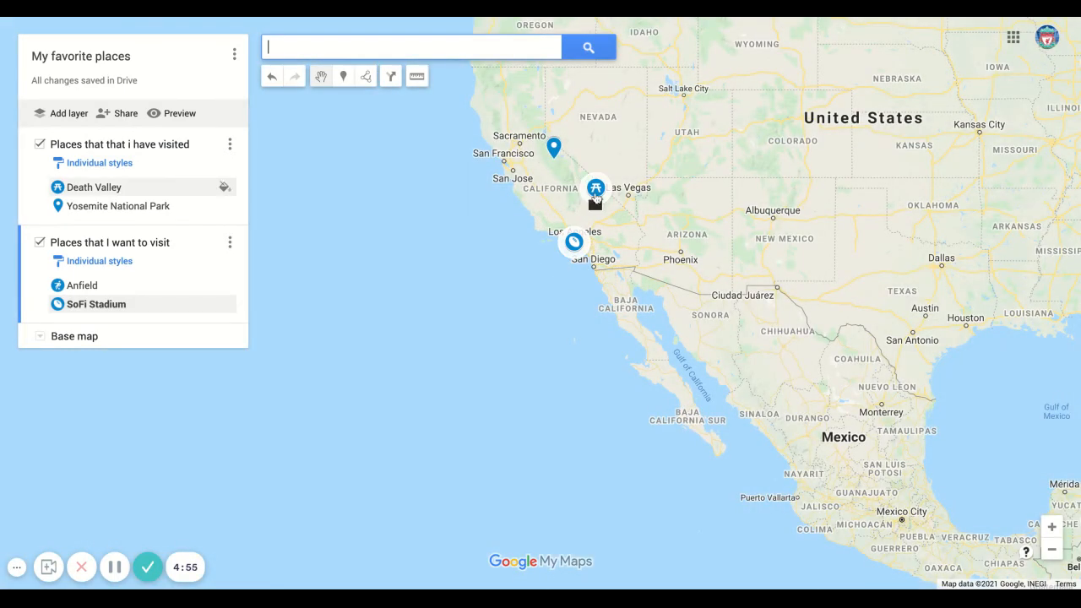
scroll(620, 201, "down", 2)
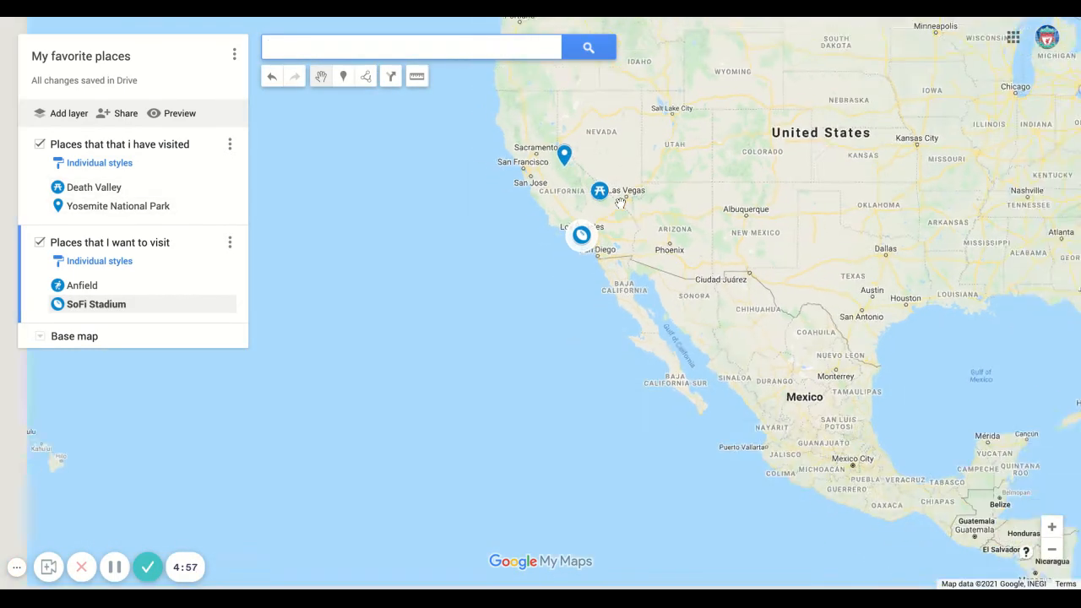
scroll(677, 244, "up", 3)
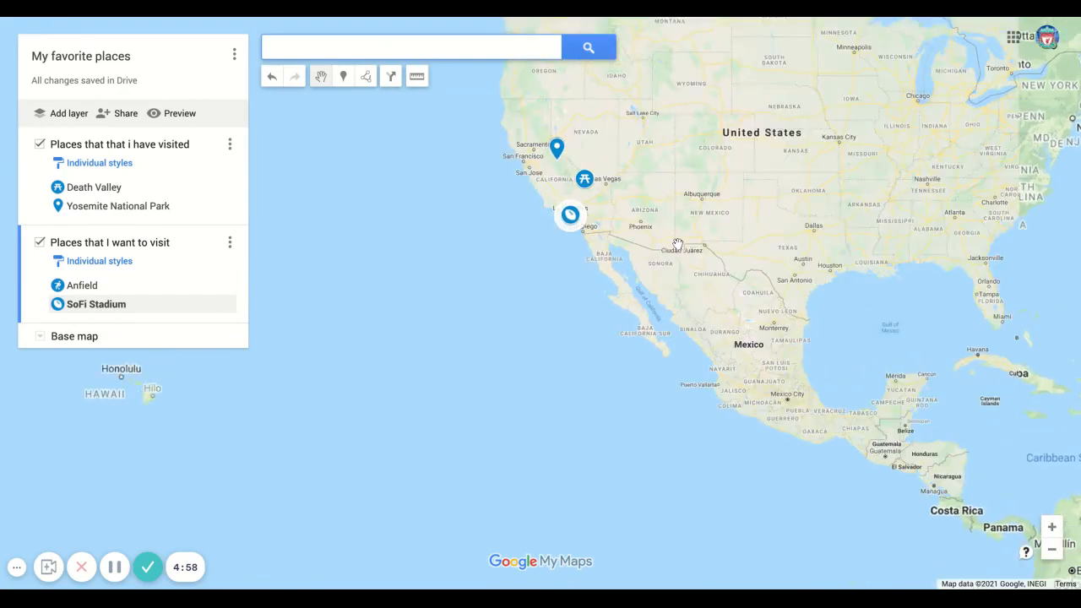
scroll(677, 244, "down", 3)
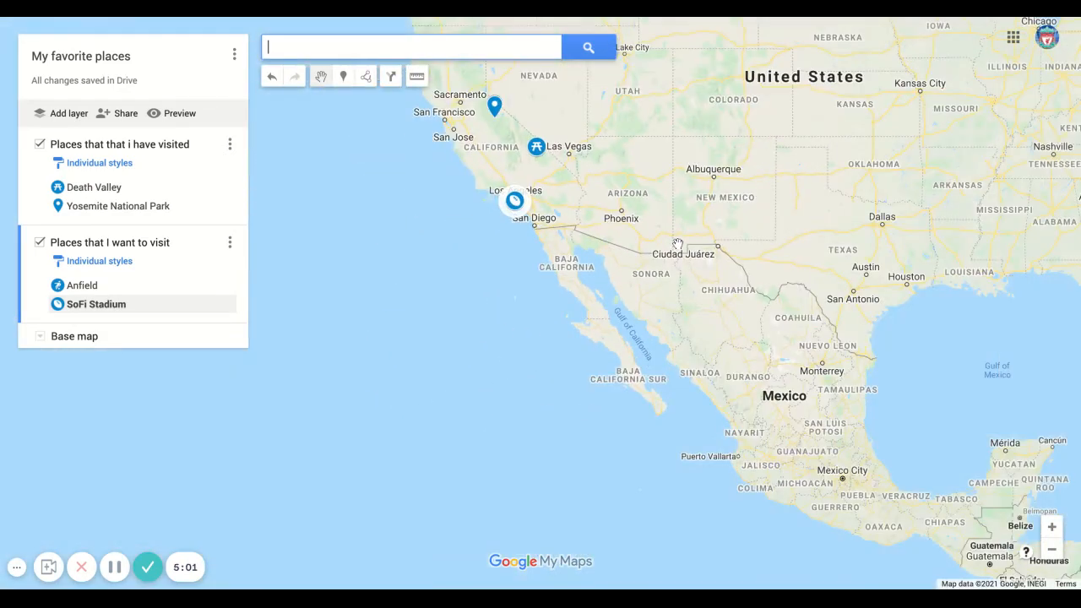
Try the Terrain and pale beige base maps, and set satellite imagery as the base map of "My favorite places".
left_click_drag(841, 180, 591, 205)
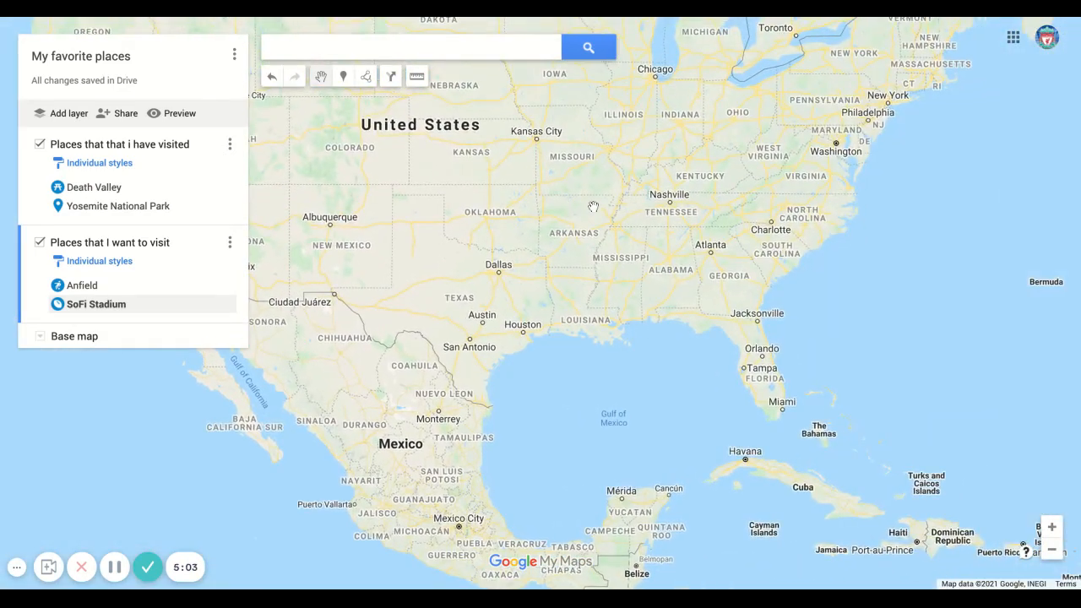
scroll(593, 206, "down", 3)
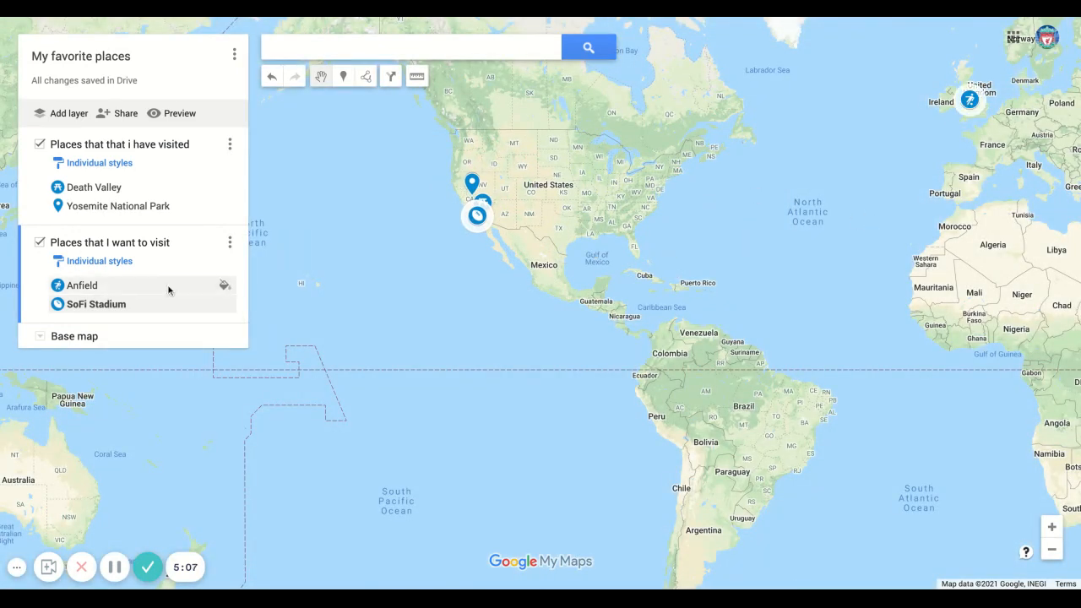
left_click(40, 339)
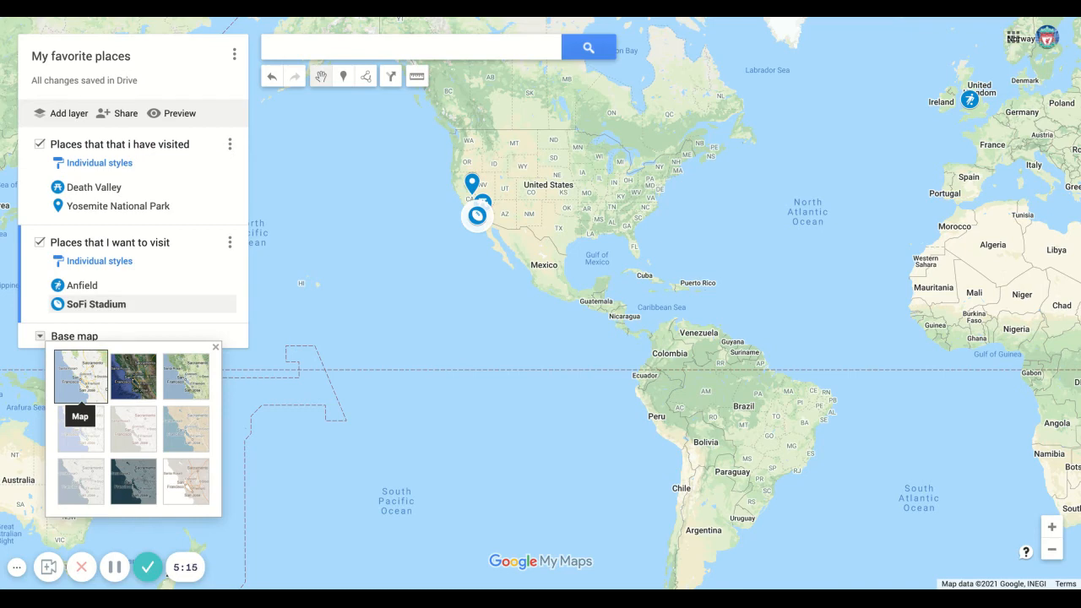
left_click(135, 378)
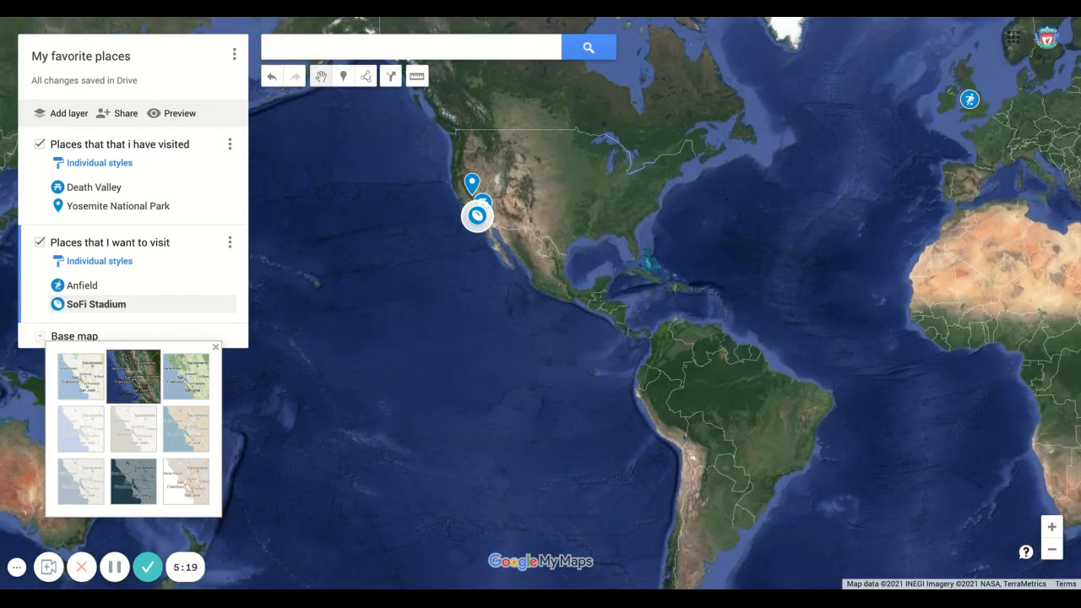
left_click(186, 389)
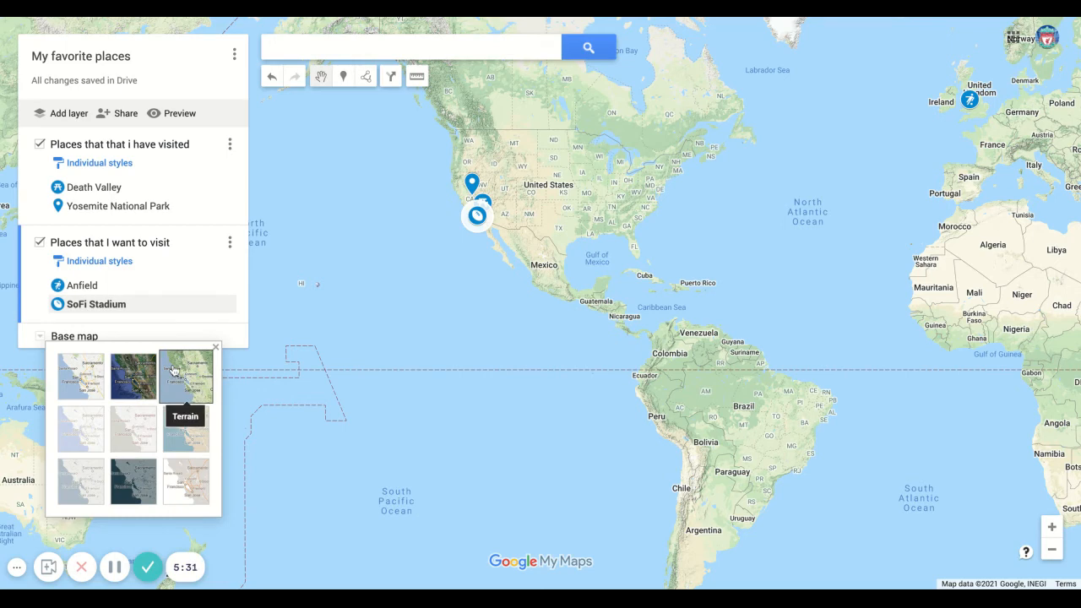
left_click(190, 480)
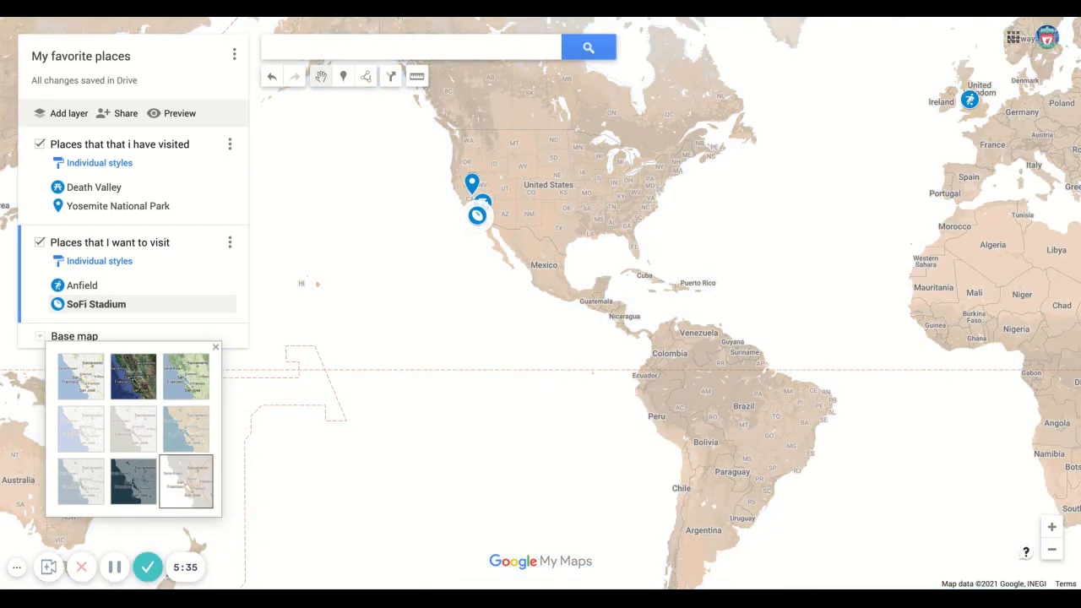
left_click(128, 385)
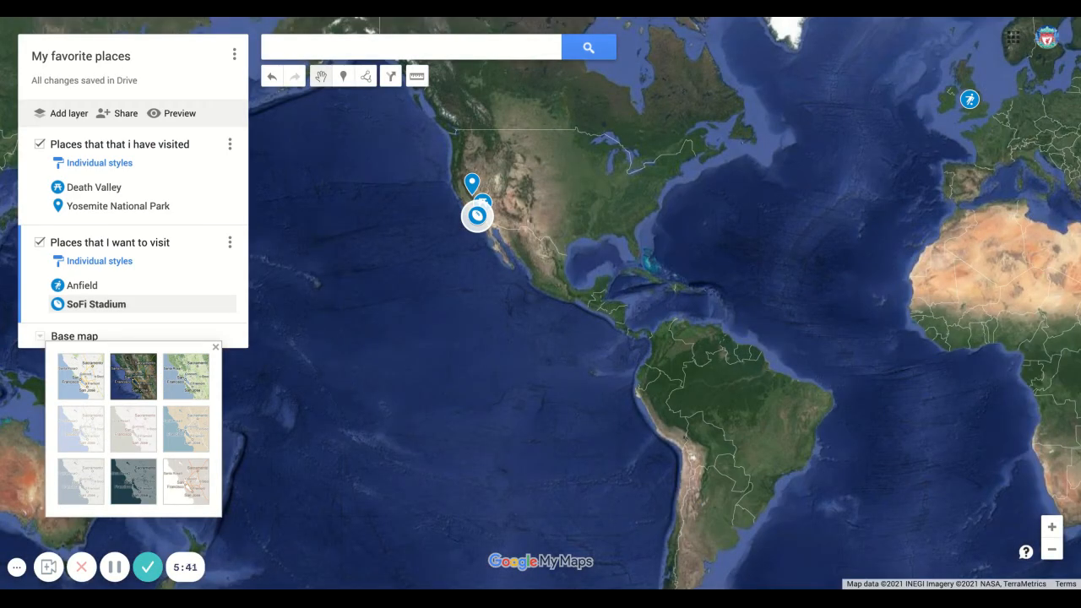
Open the "Ancient Mesopotamia" map from the owned maps and hide its Assyrian and Babylonia layers.
left_click(53, 19)
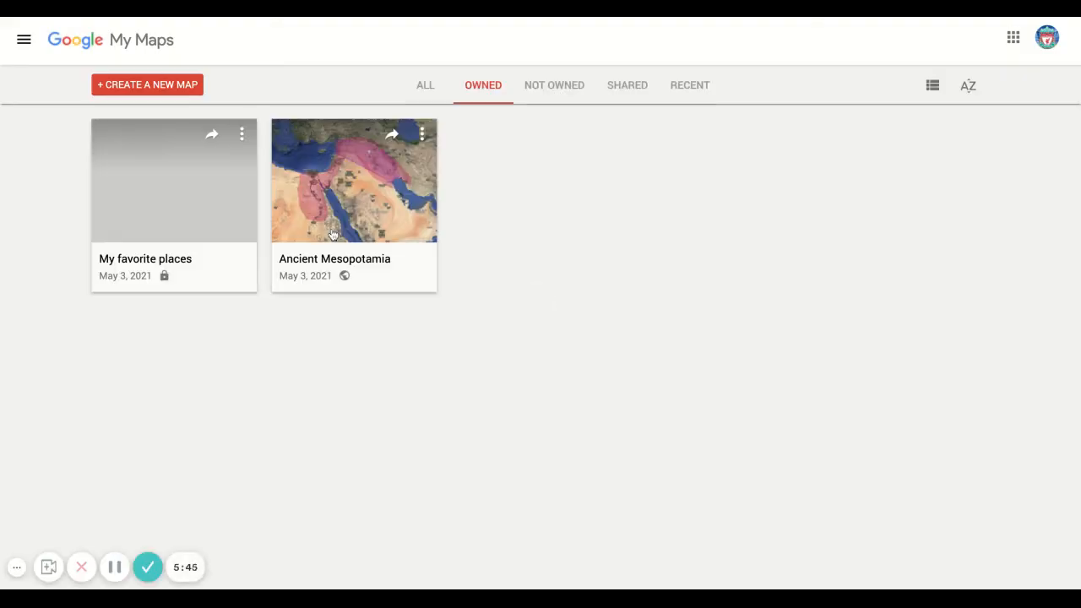
left_click(365, 180)
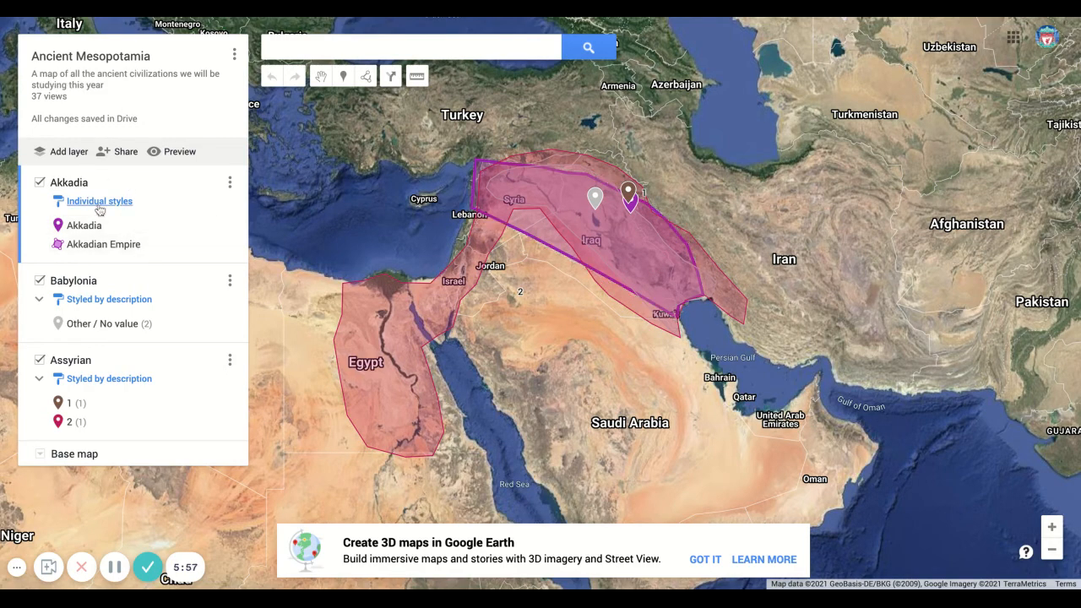
left_click(40, 360)
left_click(39, 281)
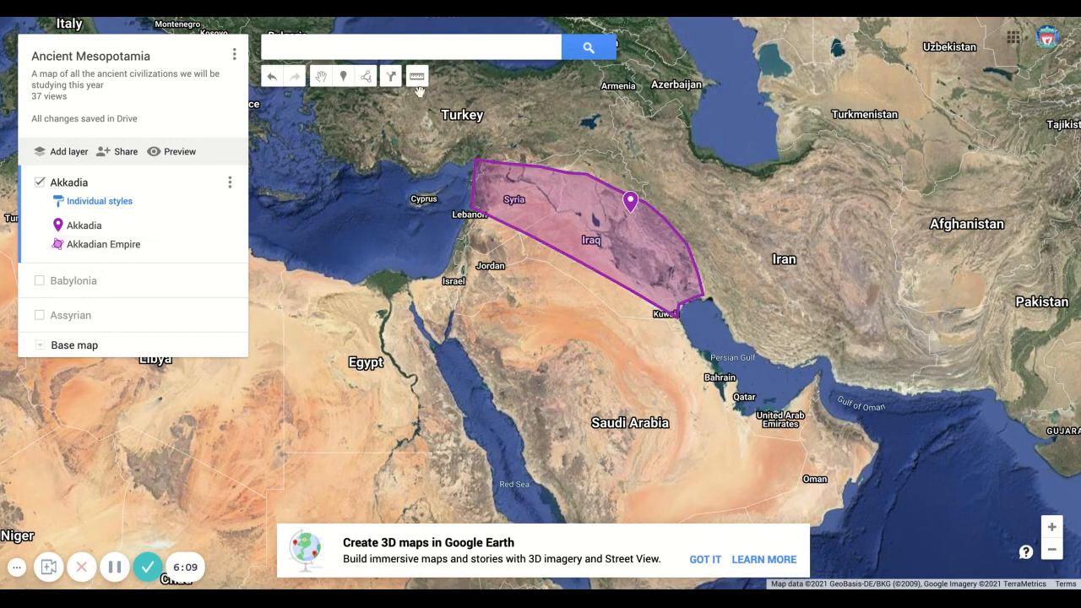
Draw and save a four-cornered shape of about 37,700 sq mi between Jordan and Kuwait in the Akkadia layer, keeping its default name.
left_click(370, 78)
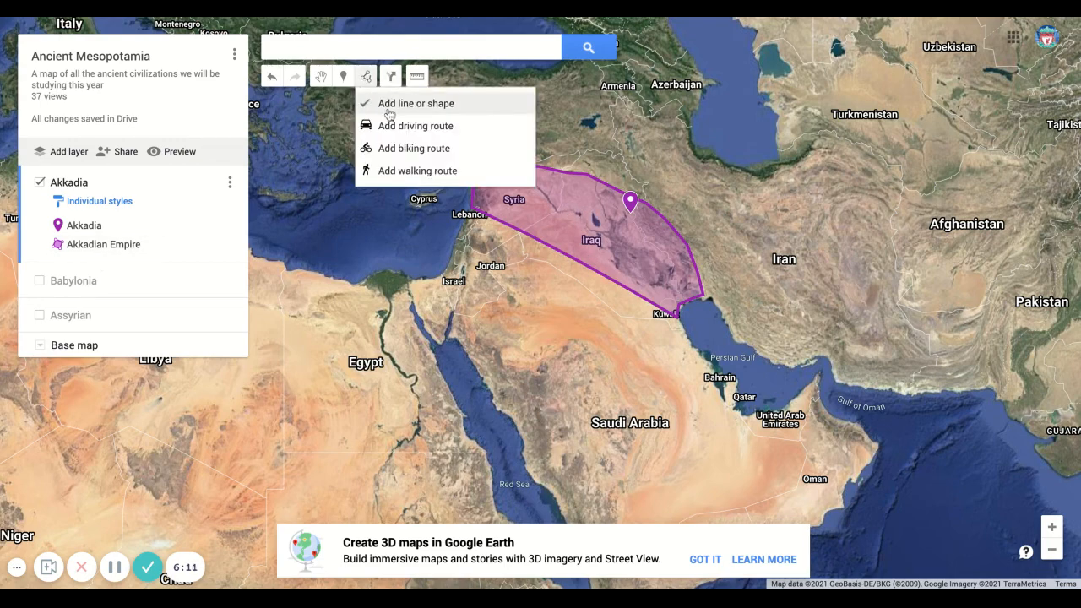
left_click(391, 105)
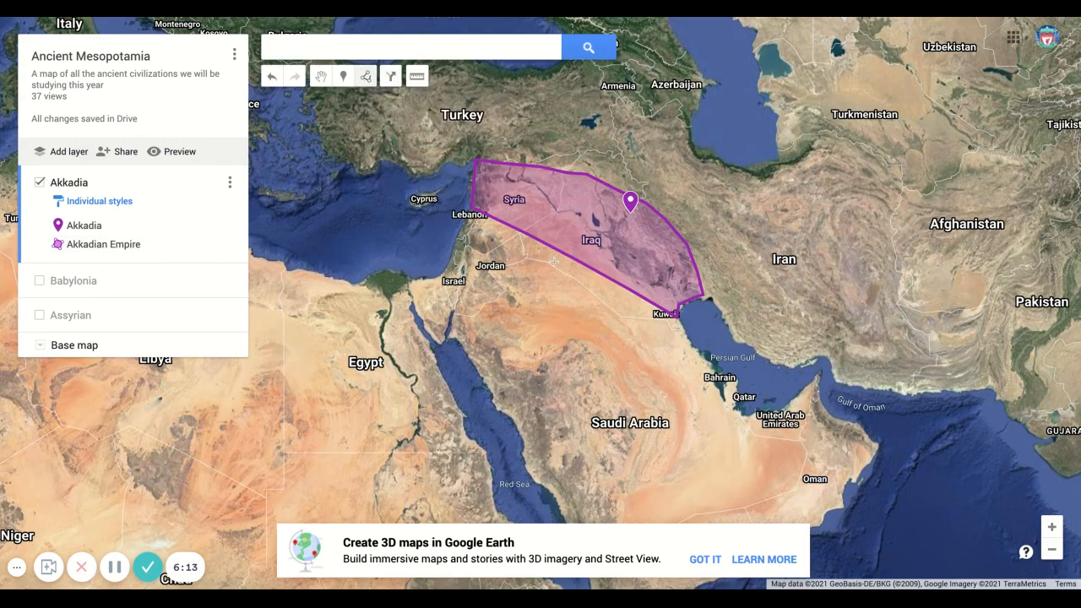
left_click(514, 255)
left_click(511, 295)
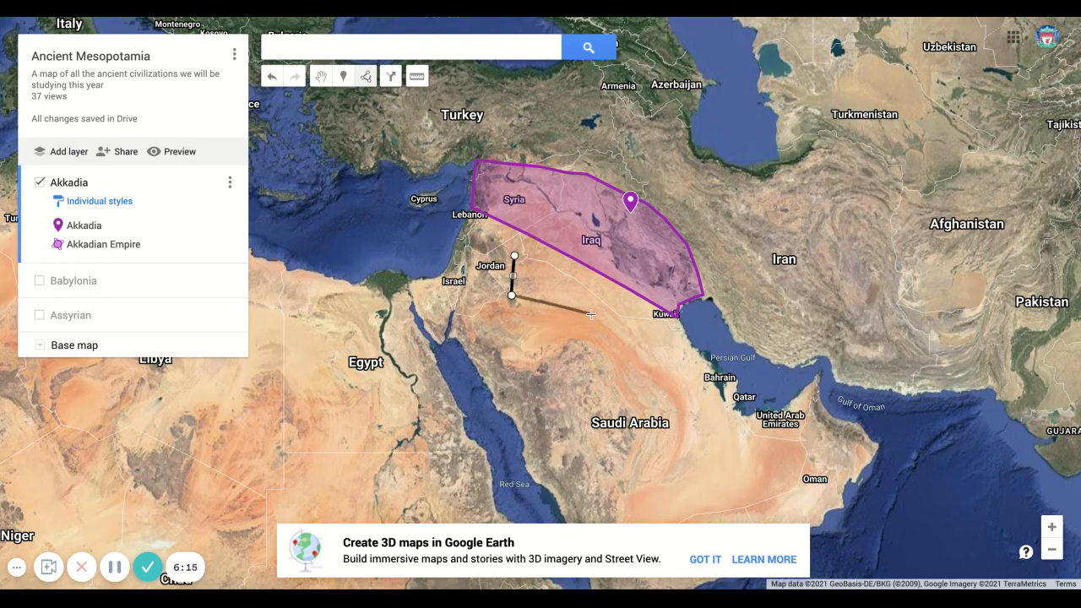
left_click(589, 313)
left_click(602, 290)
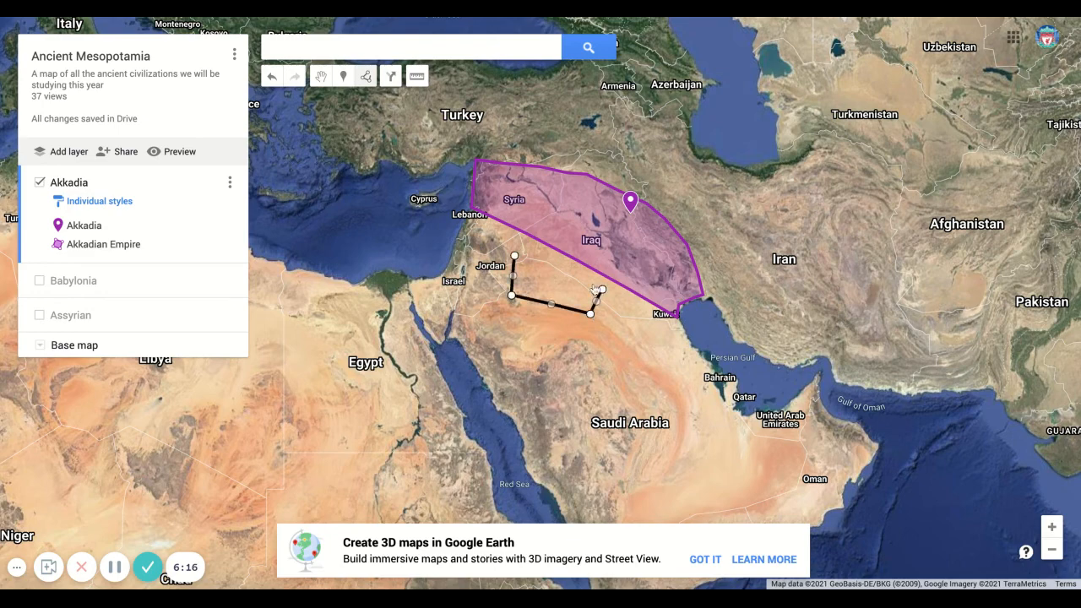
left_click(515, 255)
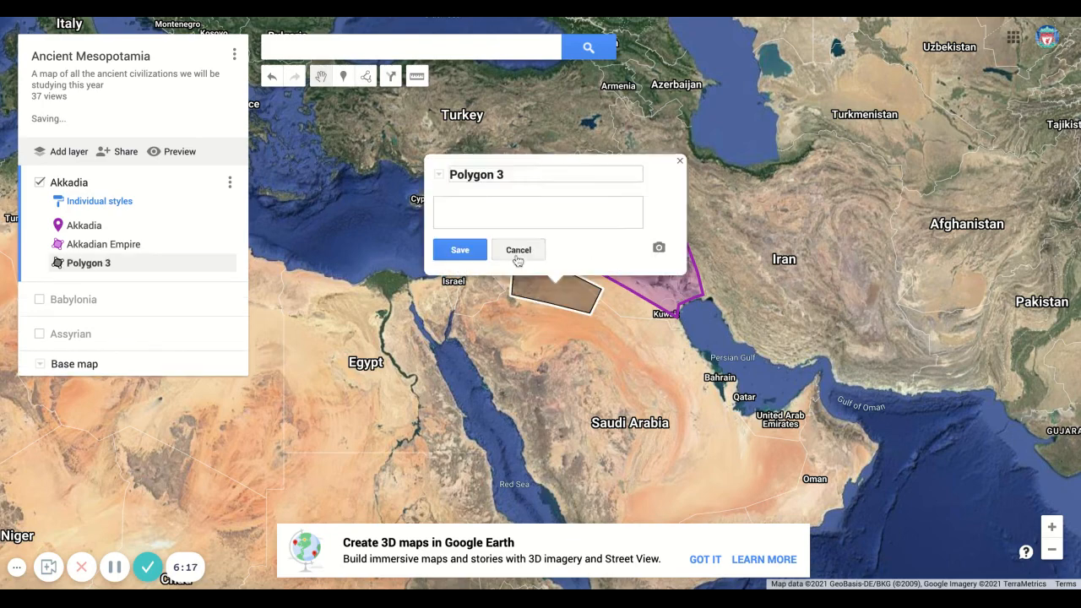
left_click(461, 253)
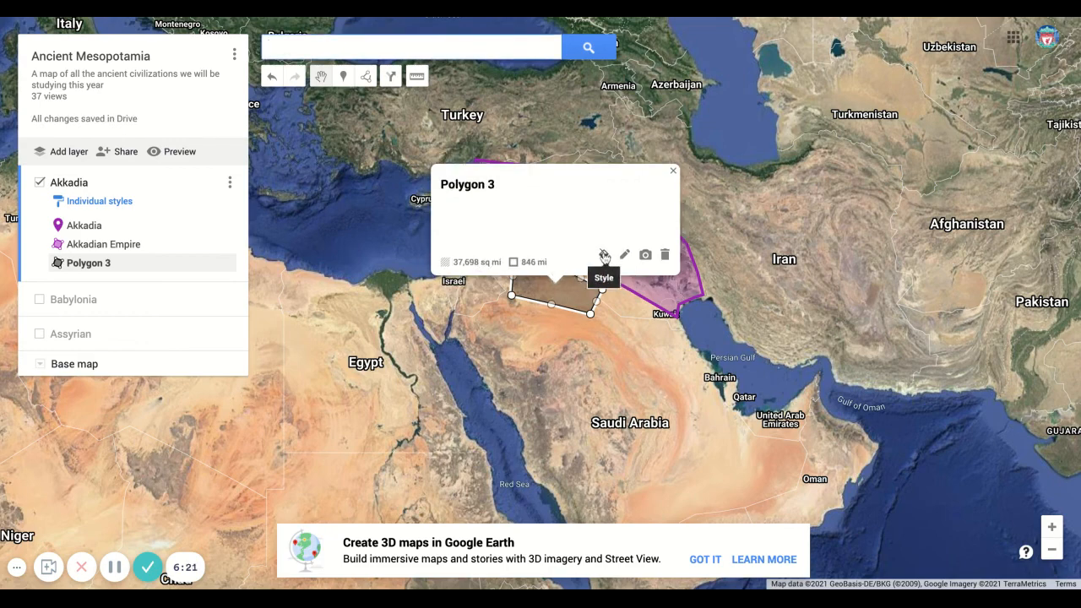
left_click(515, 262)
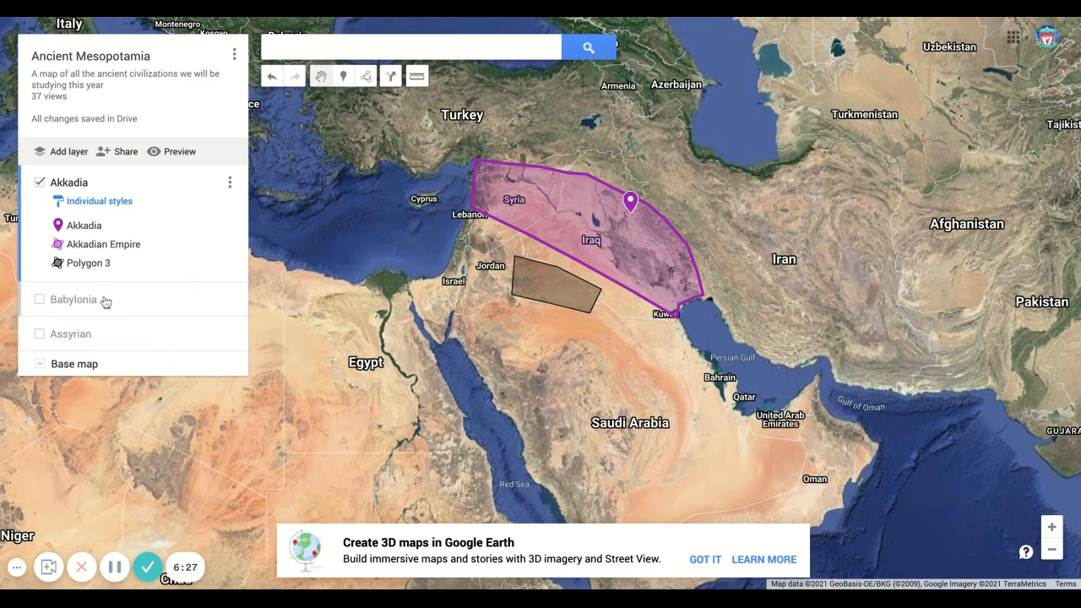
Show the Babylonia and Assyrian layers on the map again.
left_click(39, 299)
left_click(39, 381)
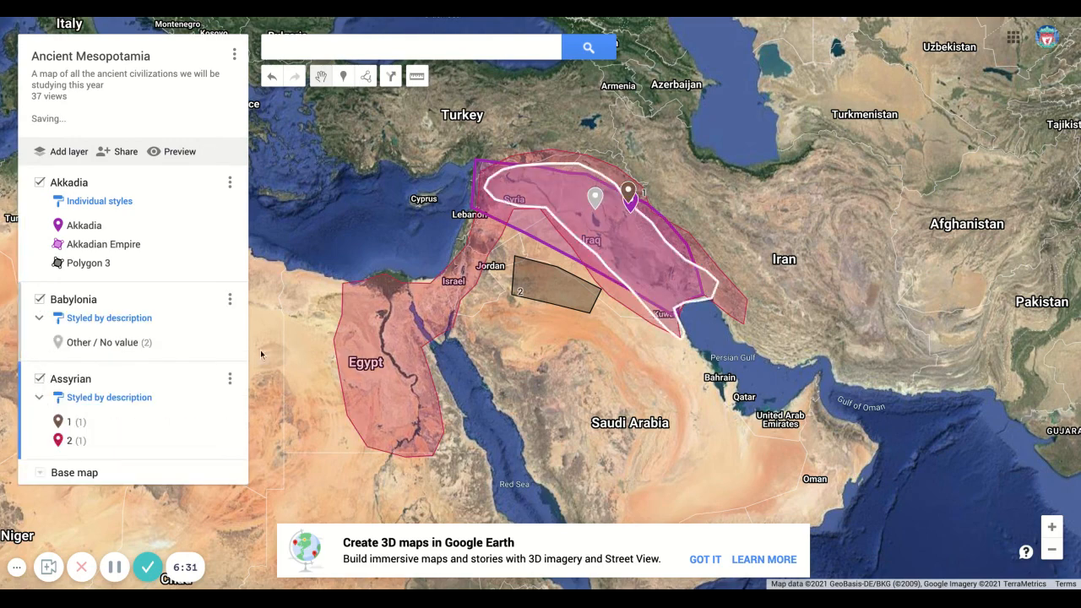